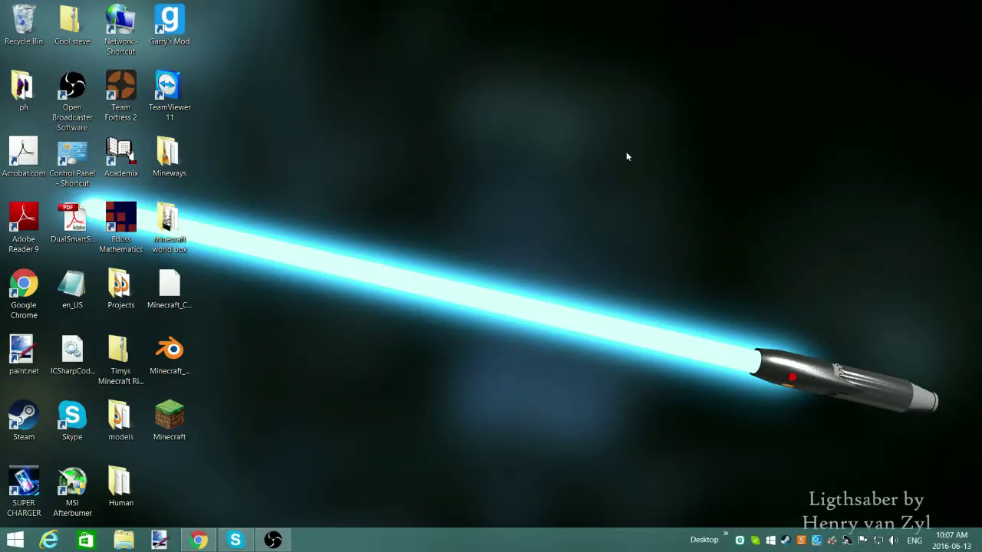
left_click_drag(508, 298, 956, 454)
left_click_drag(964, 202, 245, 437)
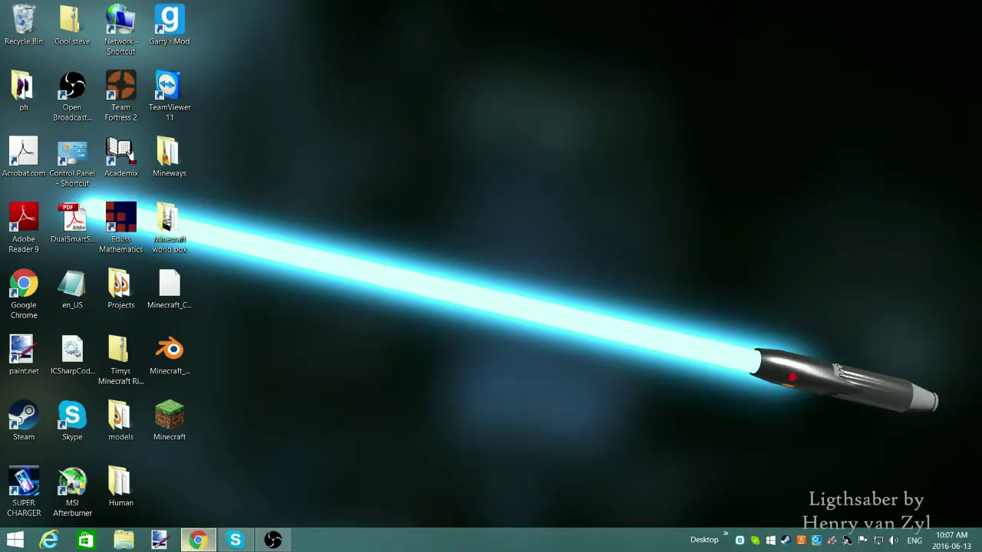
Switch to Chrome and open the Sphax PureBDCraft page from the list of realistic resource packs
left_click(198, 540)
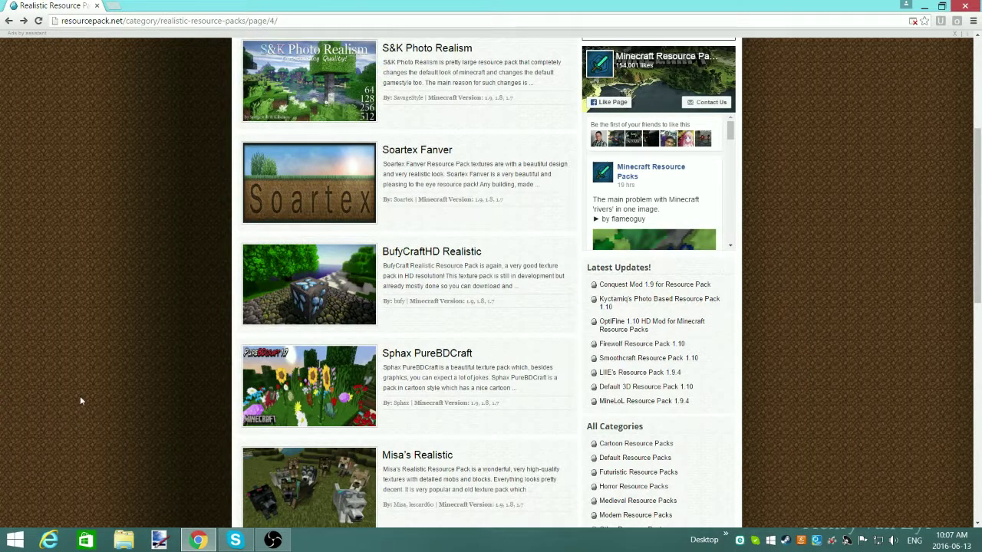
scroll(69, 120, "up", 3)
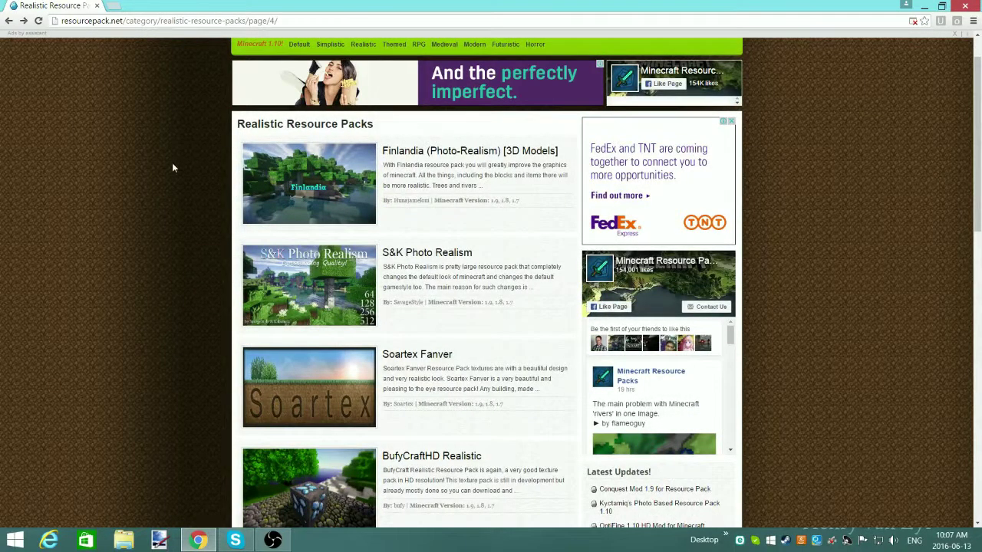
scroll(67, 242, "down", 2)
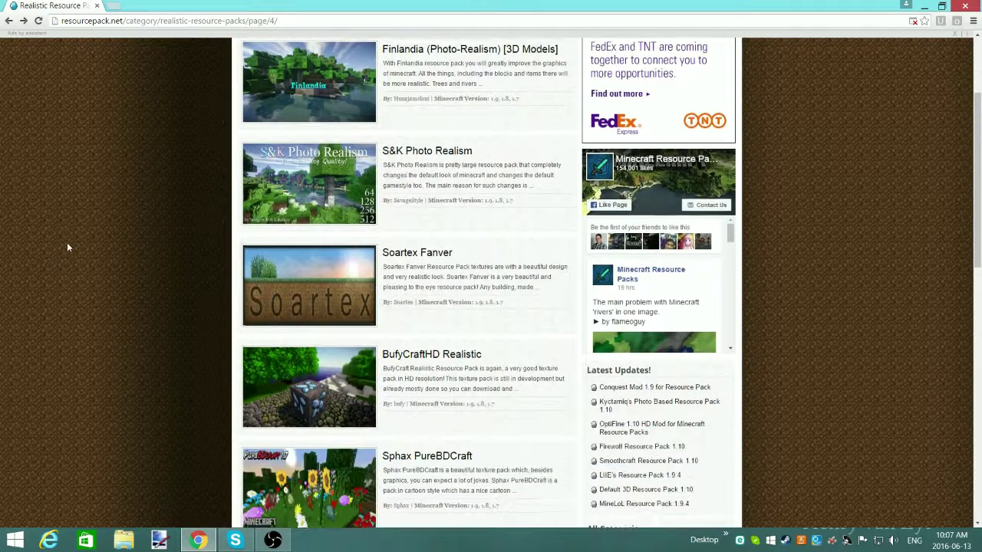
scroll(70, 310, "down", 2)
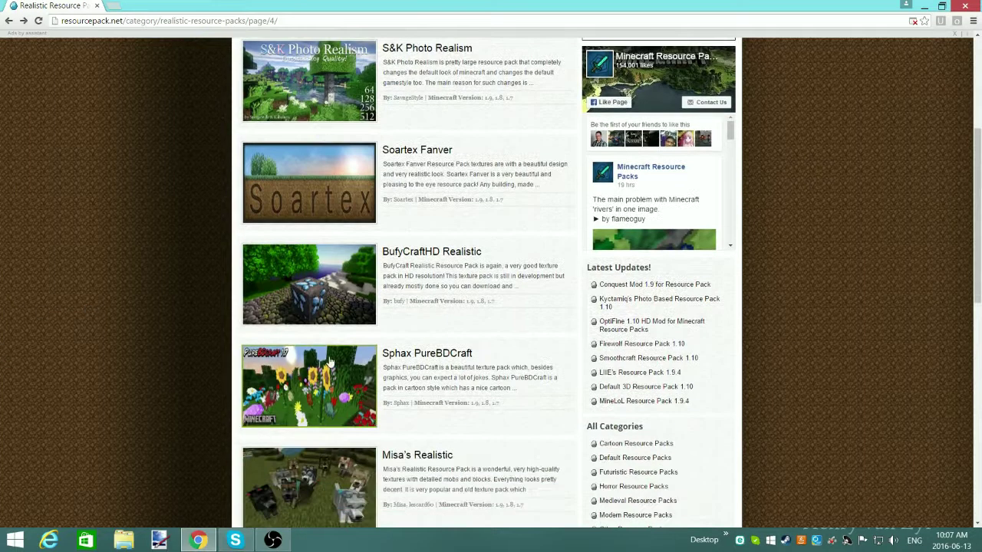
left_click(434, 355)
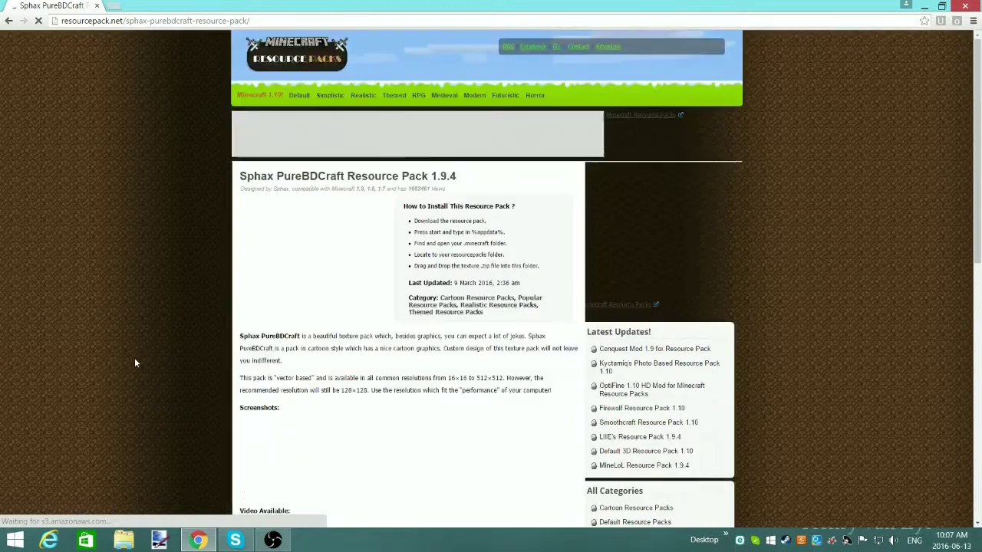
Follow the resource pack's download link to bdcraft.net and start the Sphax PureBDcraft 64x64 download for MC1.8
scroll(206, 307, "down", 2)
scroll(619, 331, "down", 4)
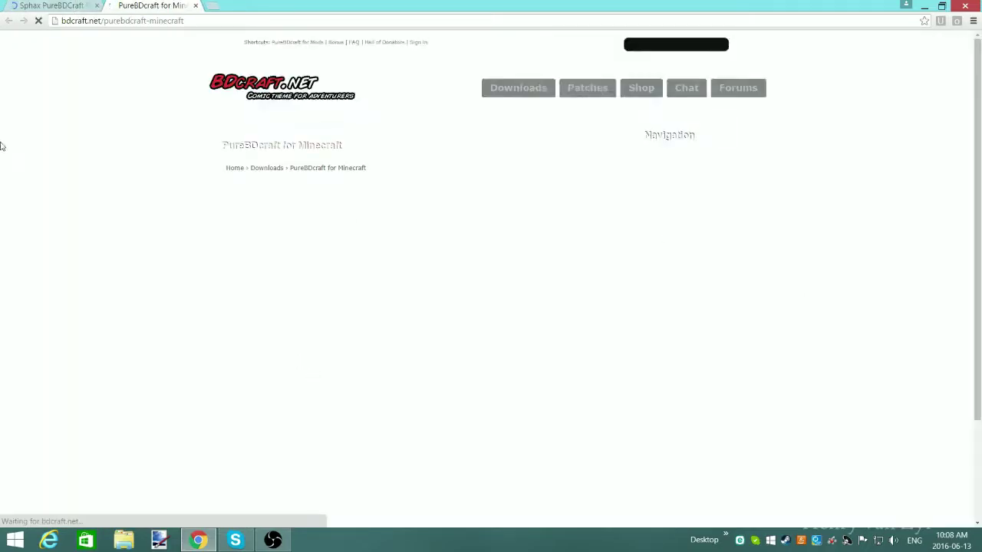
scroll(300, 228, "down", 3)
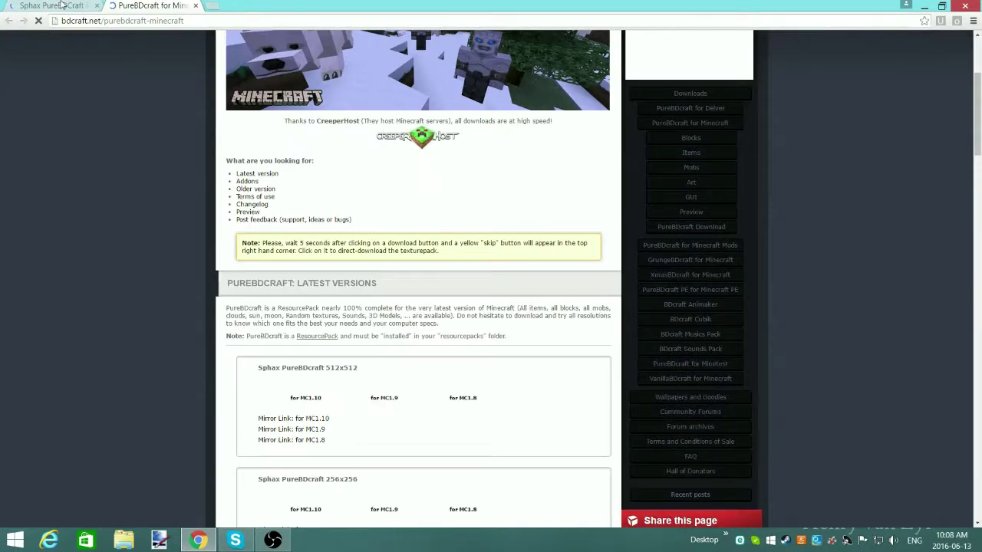
scroll(305, 249, "up", 2)
scroll(307, 246, "up", 1)
scroll(441, 289, "down", 5)
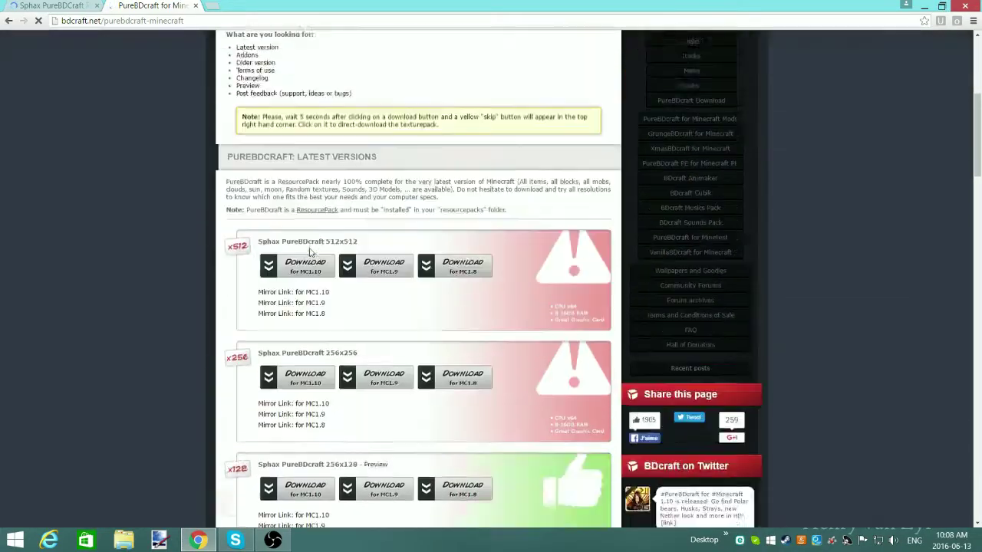
scroll(441, 289, "down", 3)
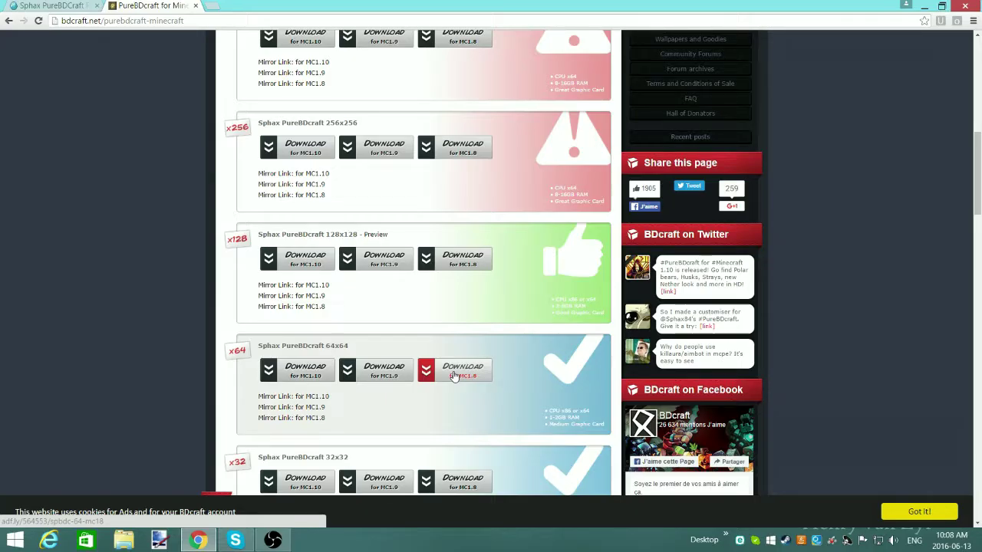
left_click(454, 376)
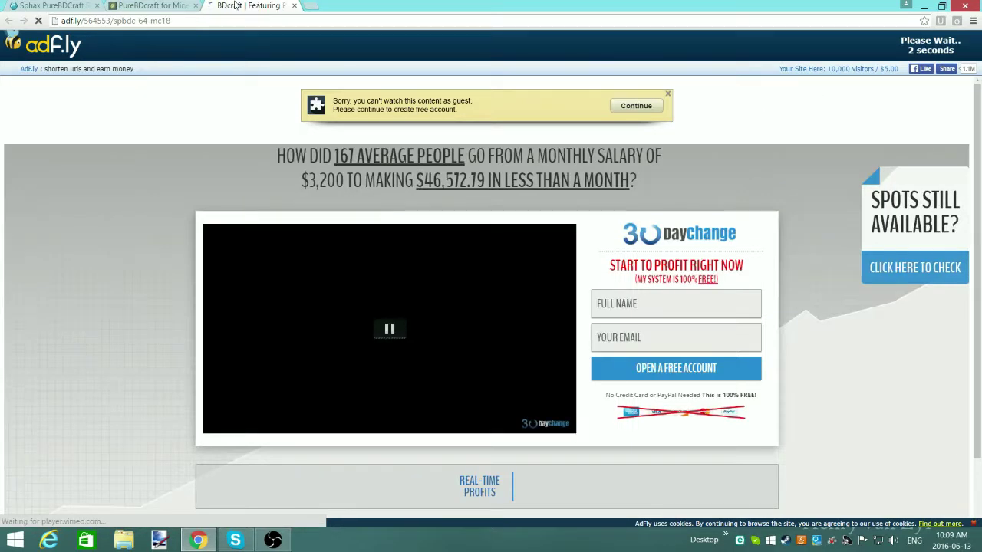
Duplicate the adf.ly page and close the original ad tab
right_click(234, 6)
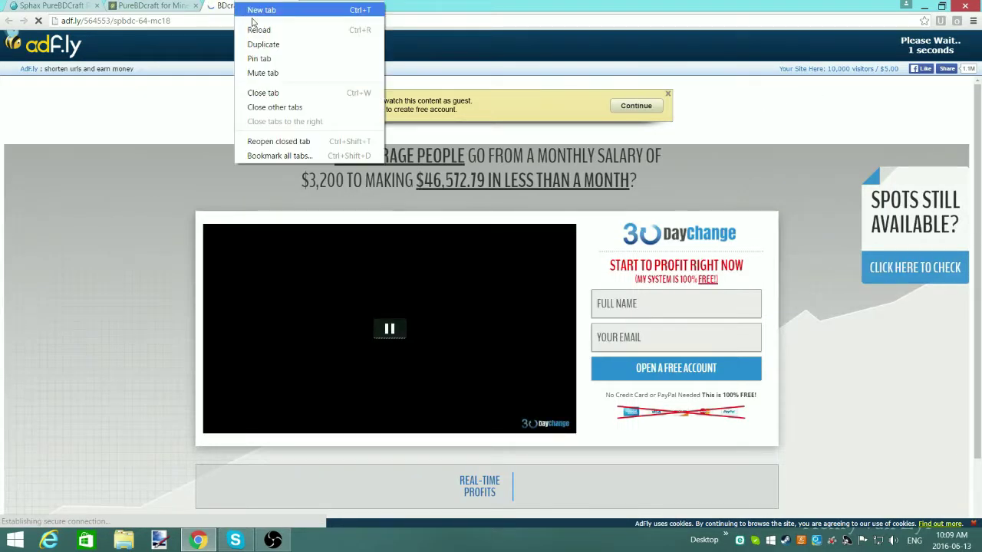
left_click(263, 44)
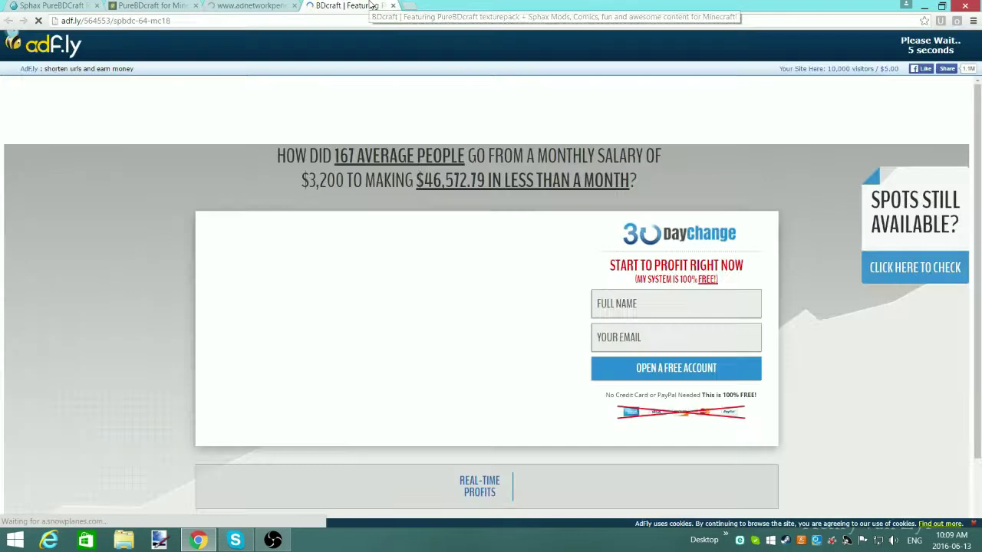
left_click(296, 6)
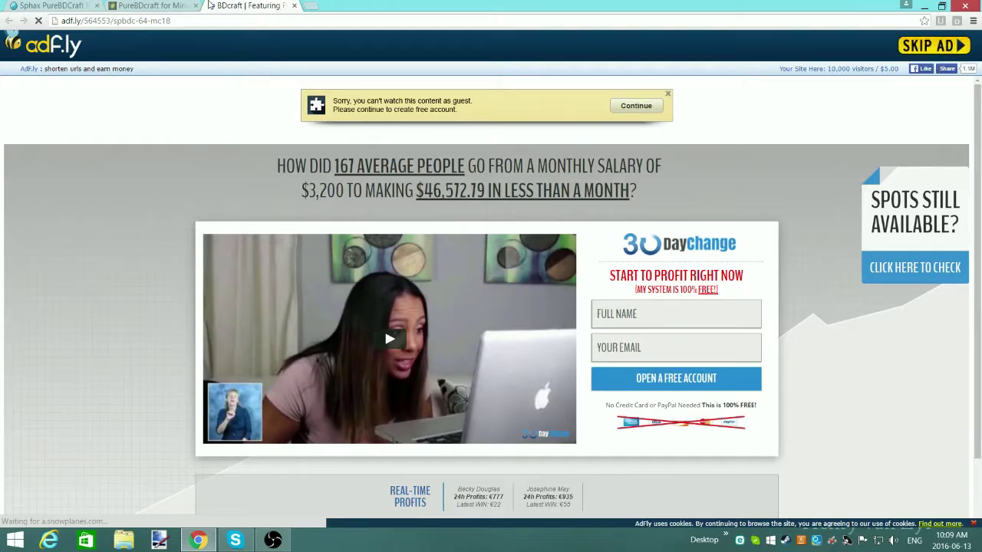
Skip the adf.ly ad and let the PureBDcraft 64x MC18 download start from the bdcraft.net page
left_click(175, 5)
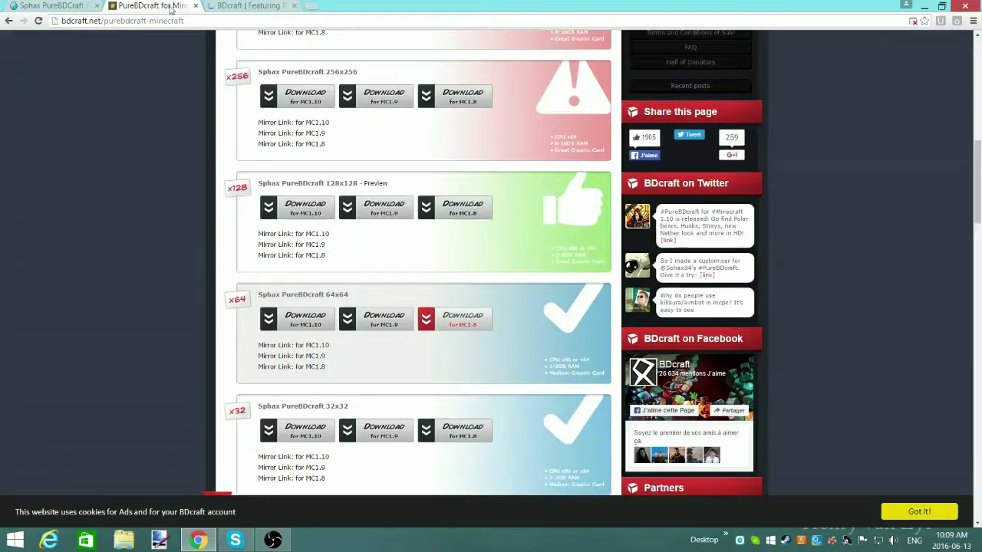
left_click(261, 6)
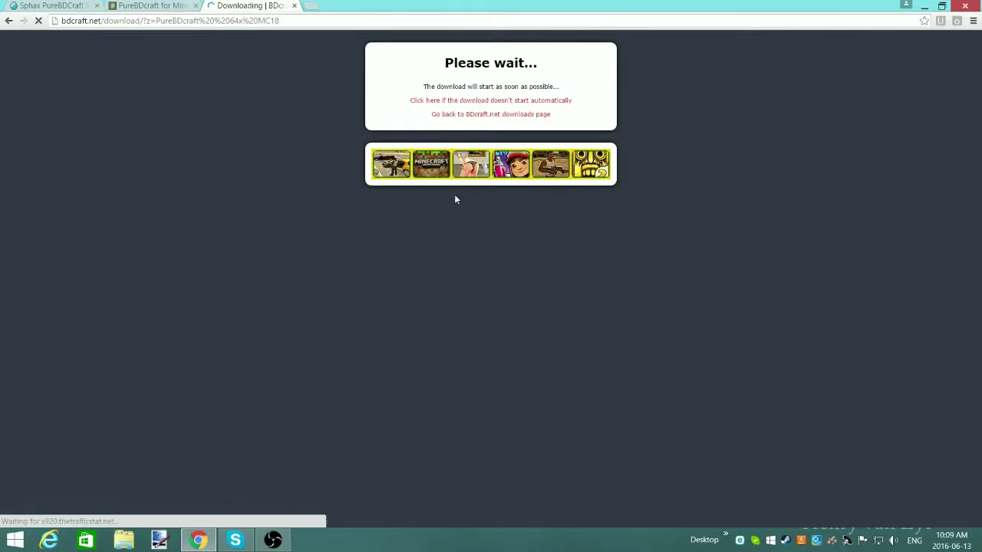
left_click(164, 6)
left_click(249, 5)
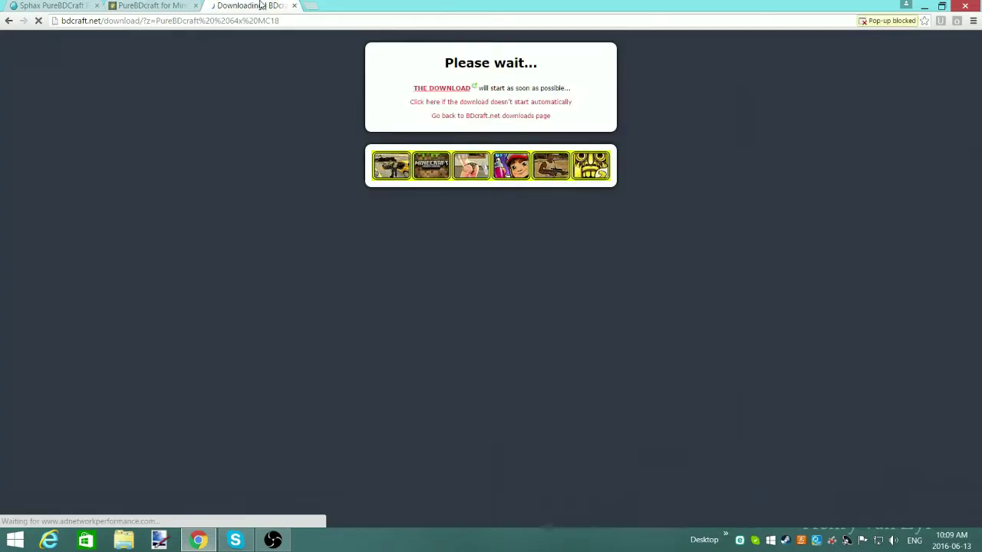
left_click(155, 6)
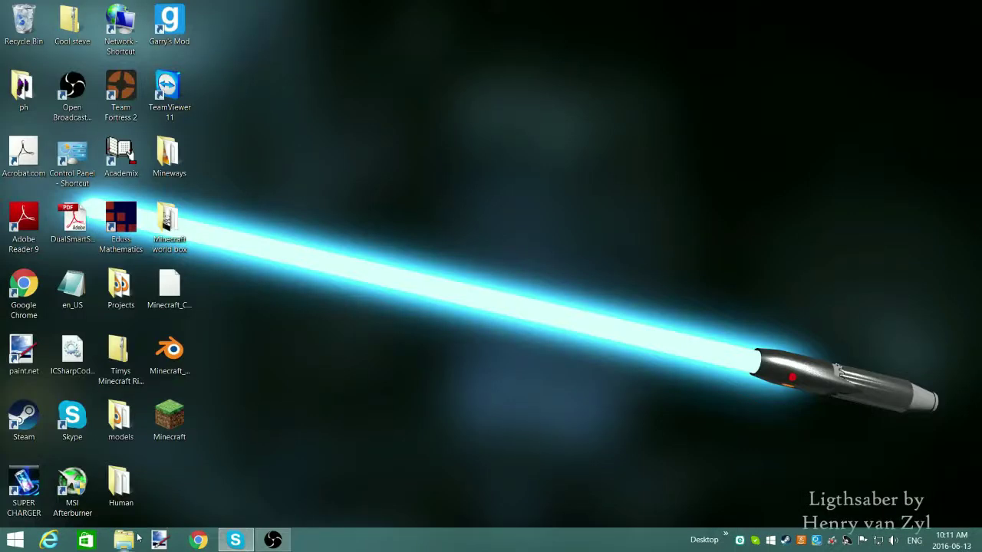
Open the Downloads folder in File Explorer and check the contents of the PureBDcraft 64x MC18 archive
left_click(124, 541)
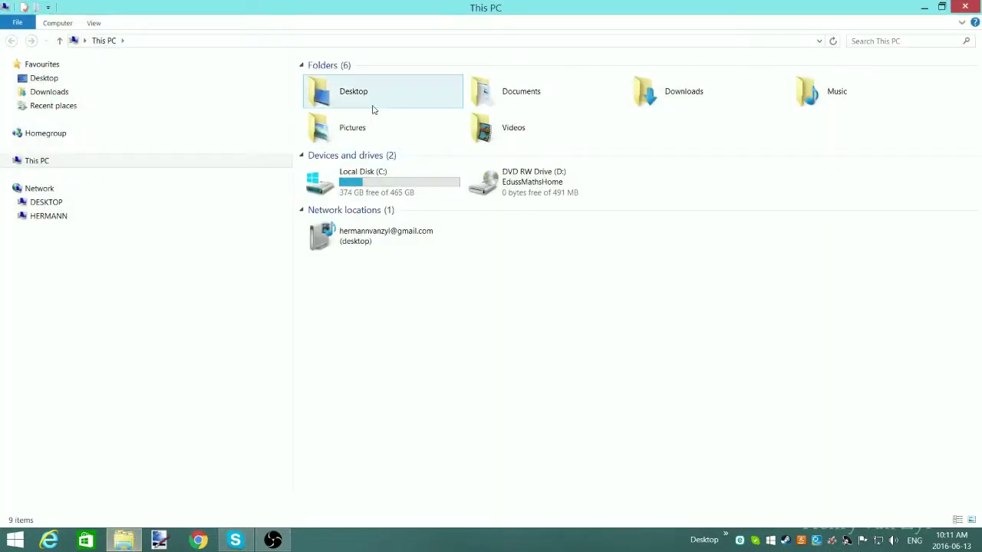
double_click(709, 86)
left_click_drag(976, 93, 980, 393)
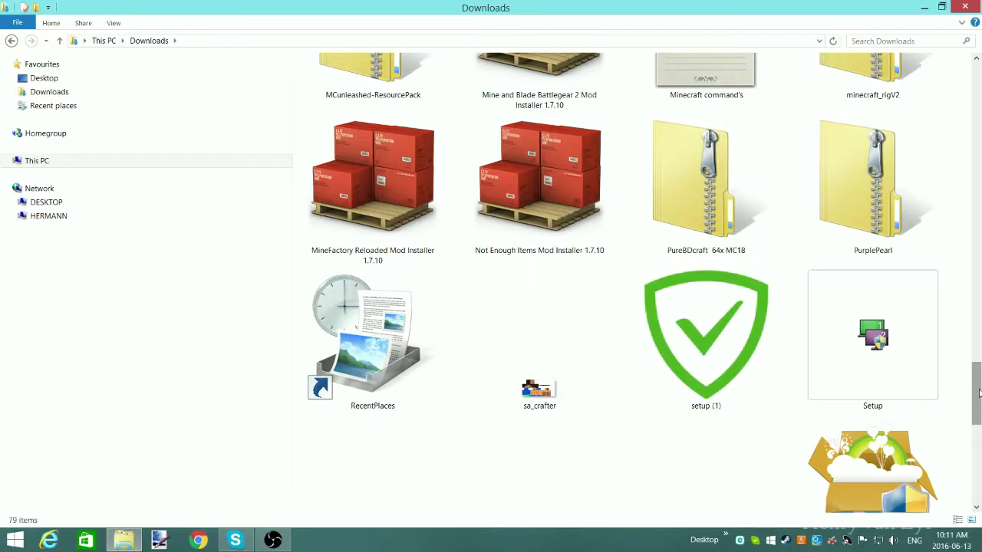
double_click(756, 218)
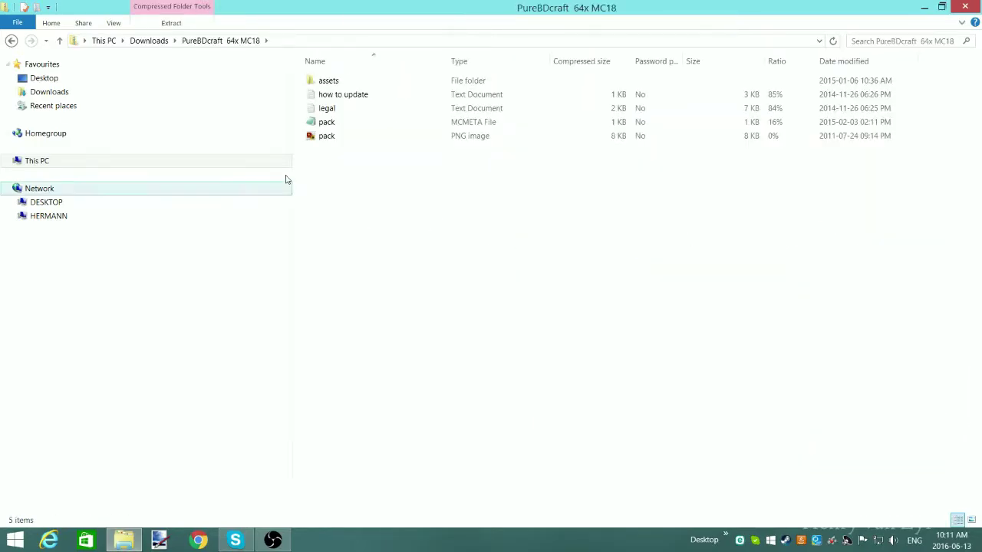
left_click(12, 41)
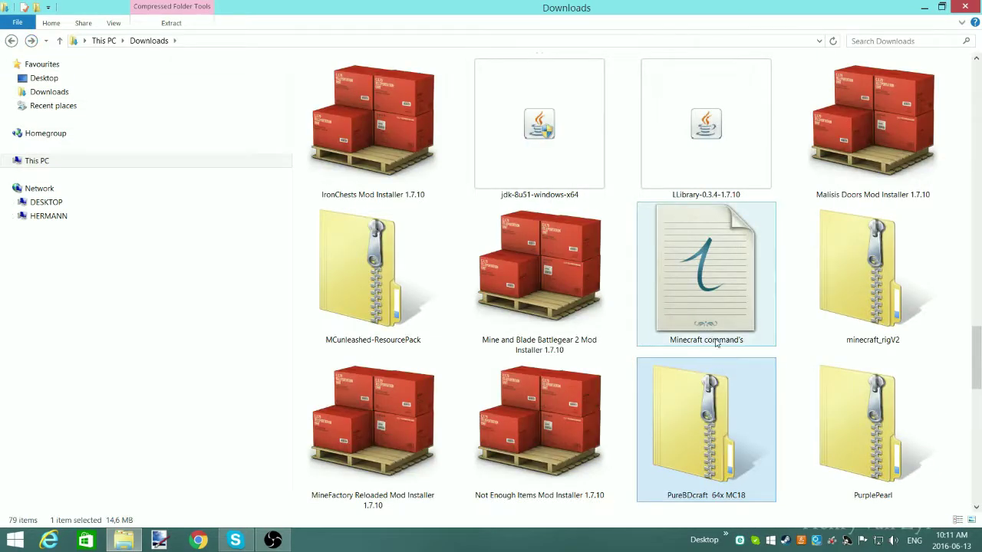
Move the PureBDcraft 64x MC18 archive from Downloads to the desktop and minimize the folder window
left_click(942, 6)
left_click_drag(715, 256, 691, 339)
left_click_drag(377, 323, 636, 499)
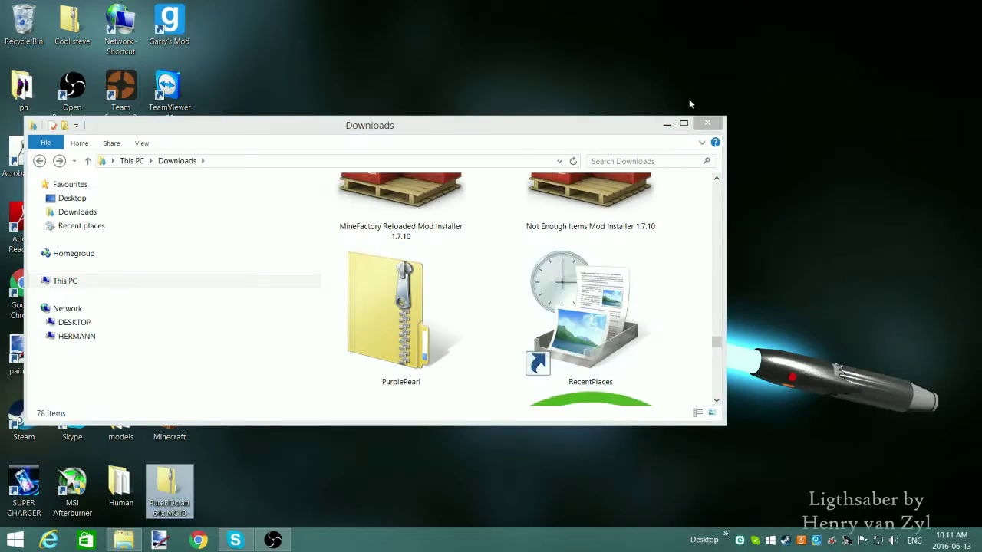
left_click(667, 124)
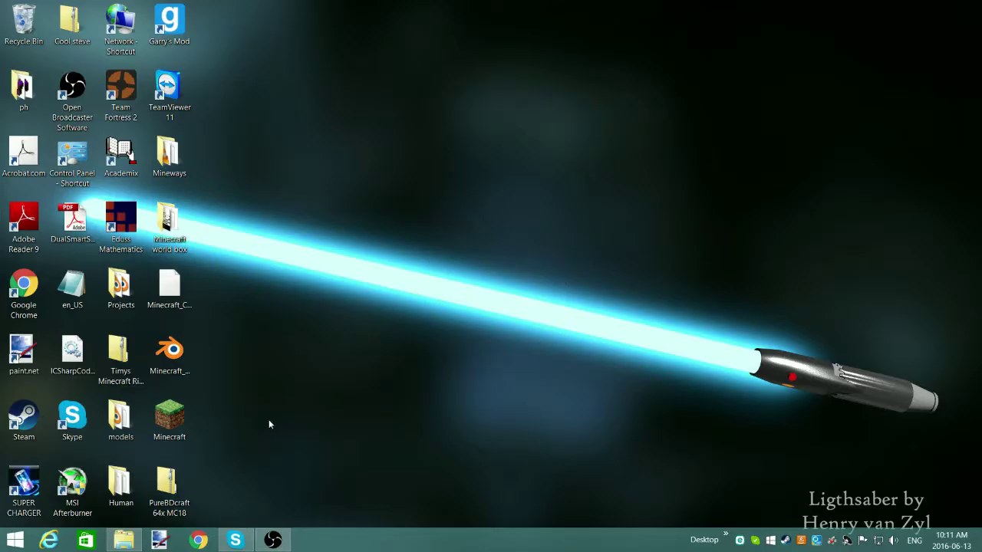
Inspect the assets folder inside the PureBDcraft 64x MC18 archive on the desktop, and close the window
double_click(191, 478)
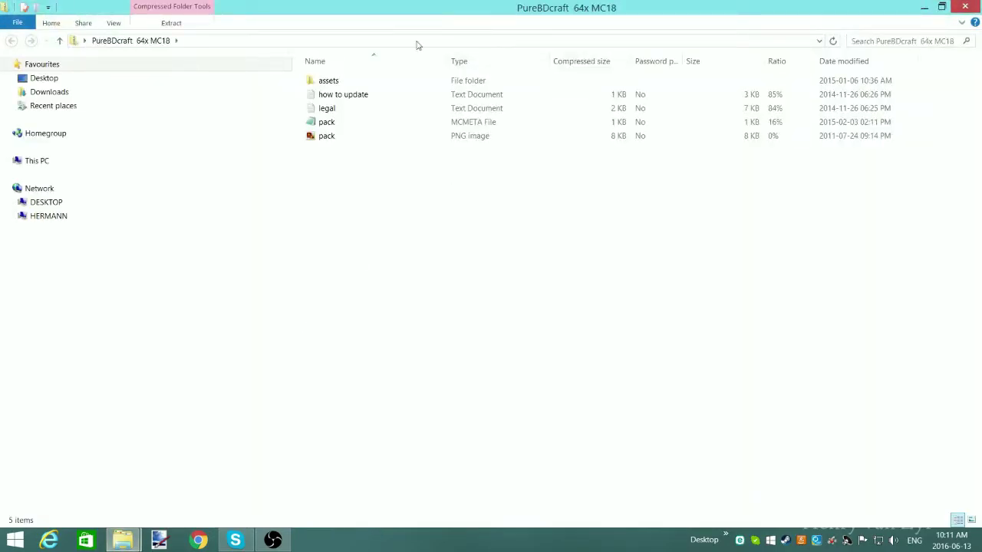
double_click(345, 81)
left_click(965, 7)
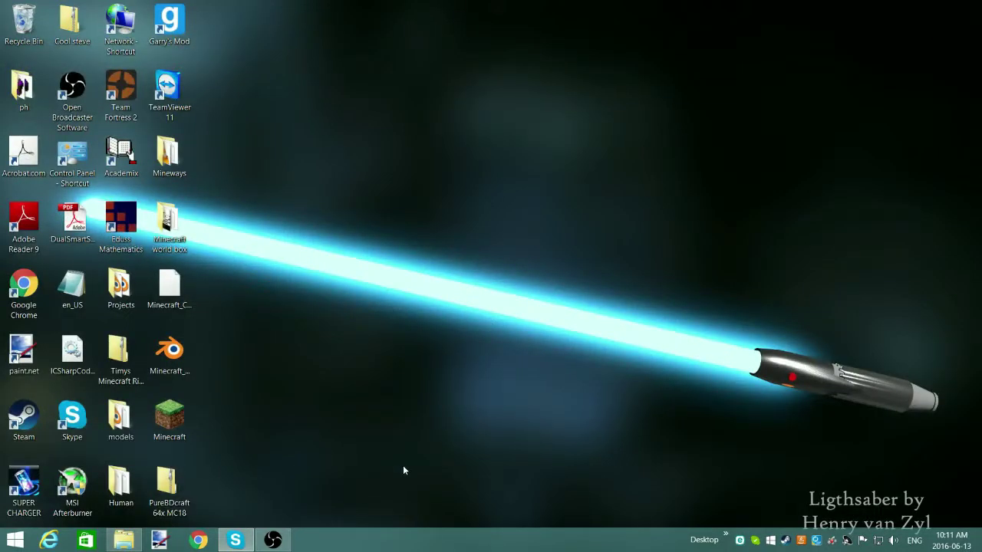
Run %appdata% and open the resourcepacks folder inside .minecraft
key("super+r")
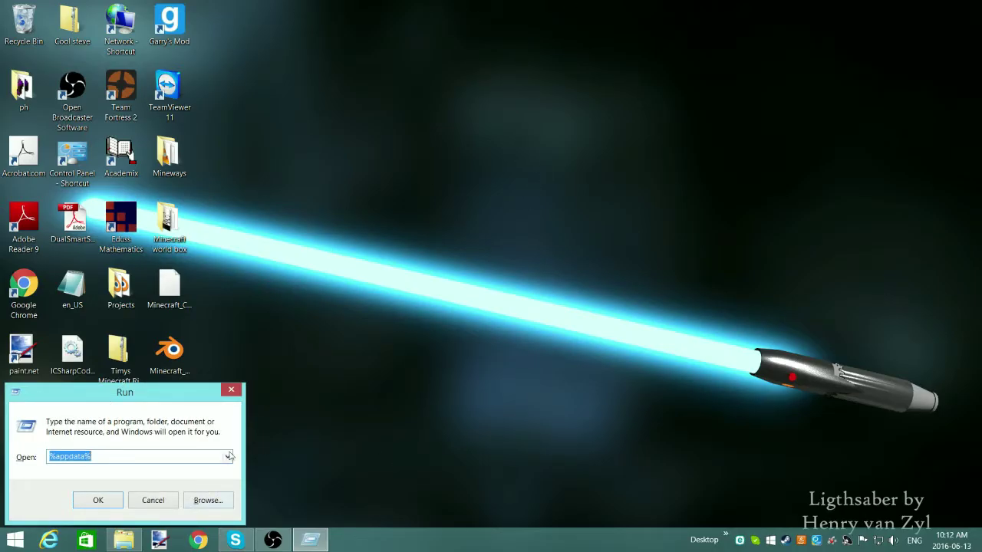
left_click(79, 503)
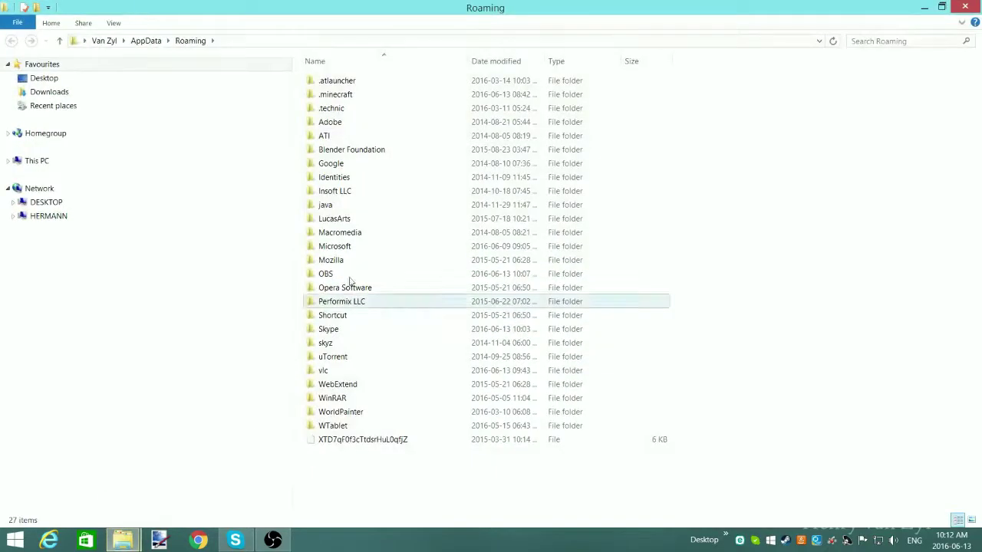
double_click(357, 96)
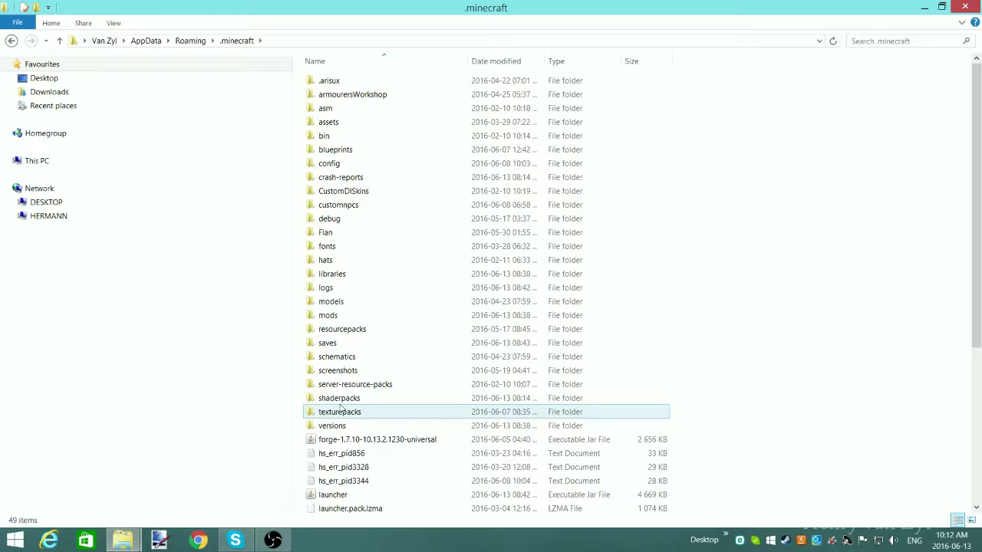
double_click(341, 330)
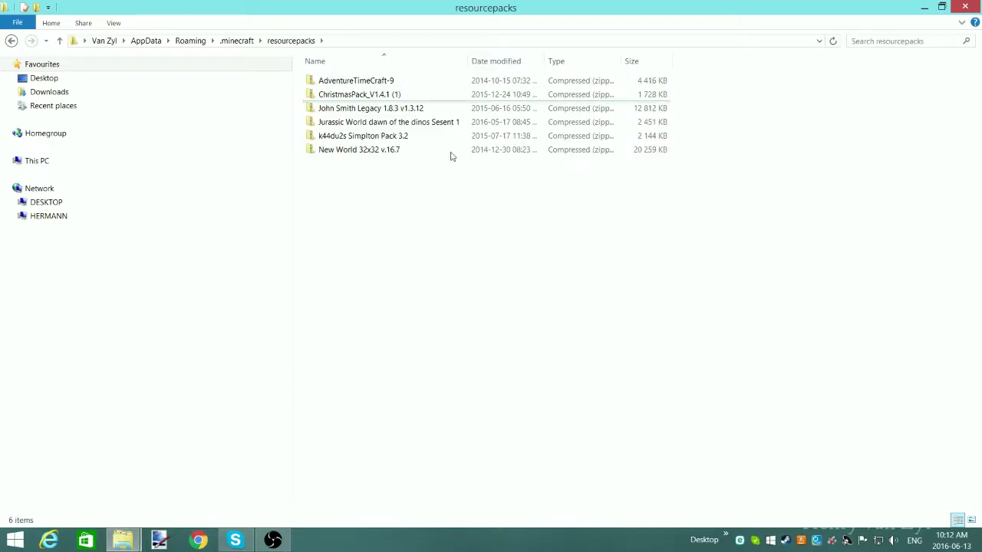
Move the PureBDcraft 64x MC18 archive from the desktop into the resourcepacks folder and minimize the window
left_click(944, 6)
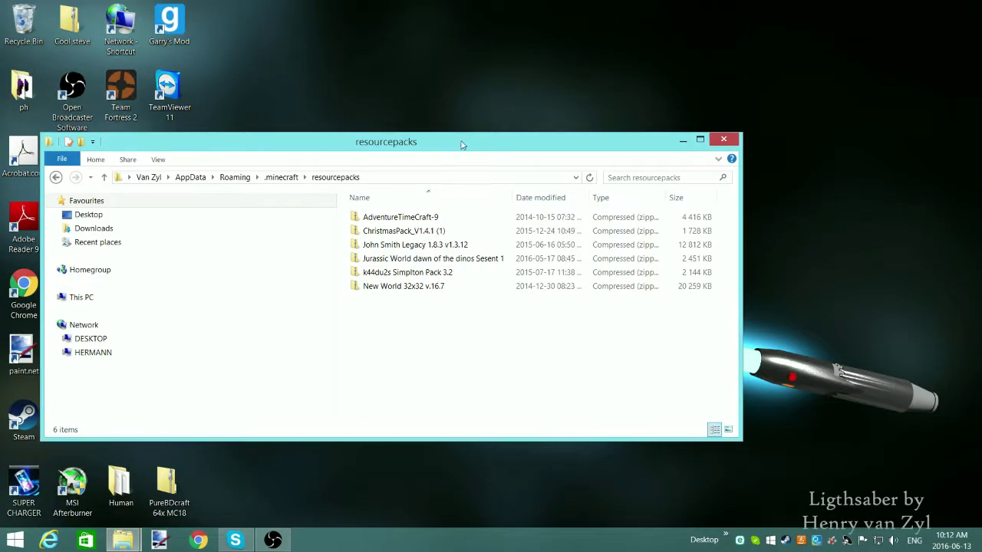
left_click_drag(463, 145, 735, 104)
left_click_drag(174, 482, 710, 292)
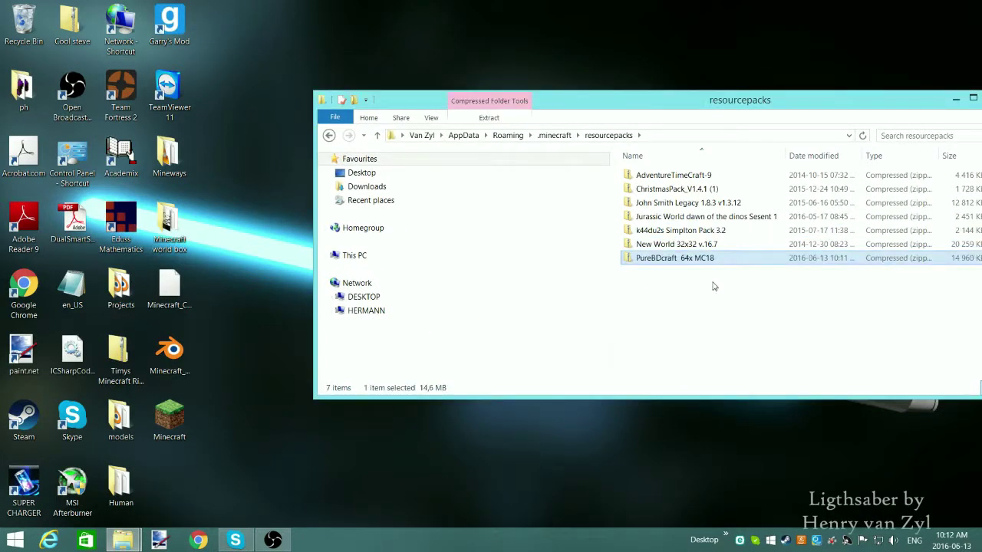
left_click_drag(806, 111, 622, 103)
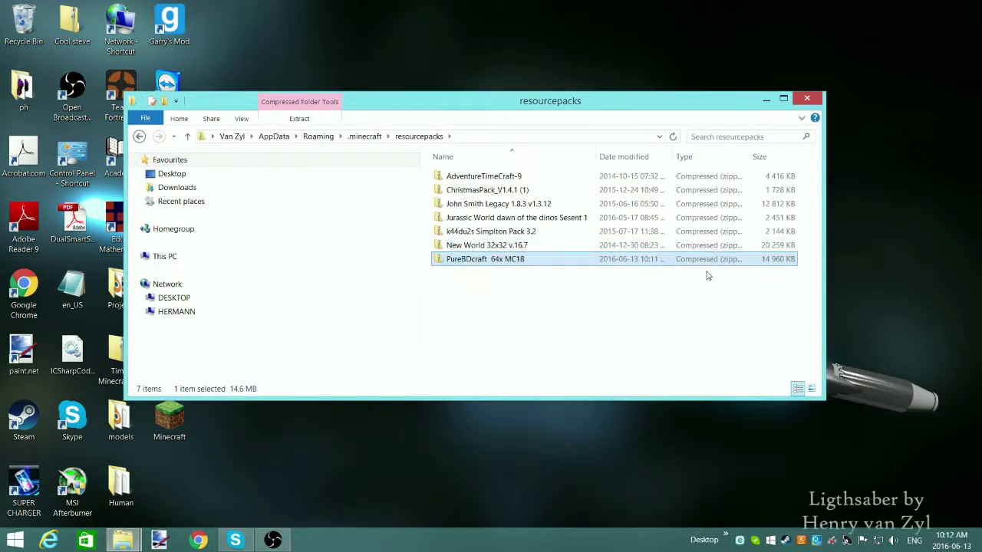
left_click(765, 100)
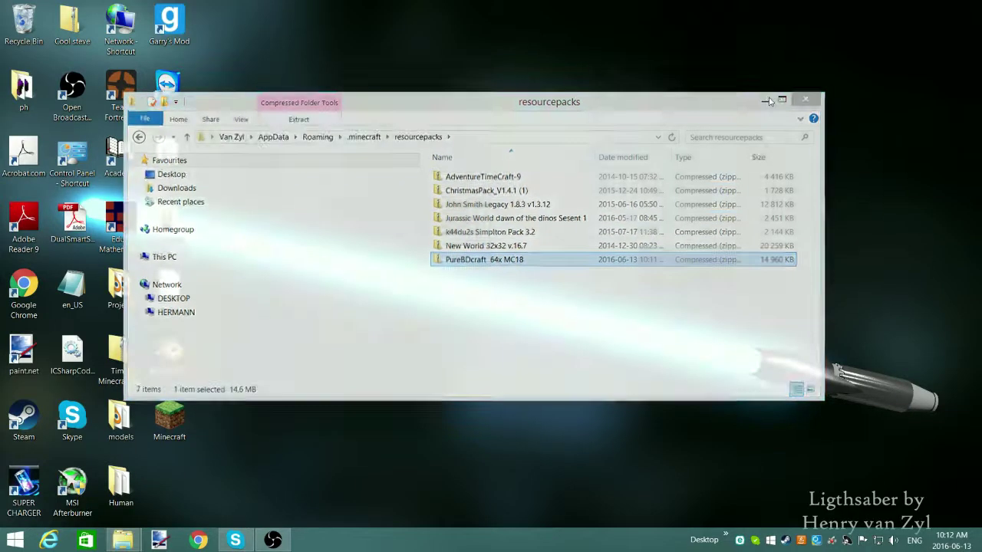
Launch Minecraft from the desktop
double_click(178, 404)
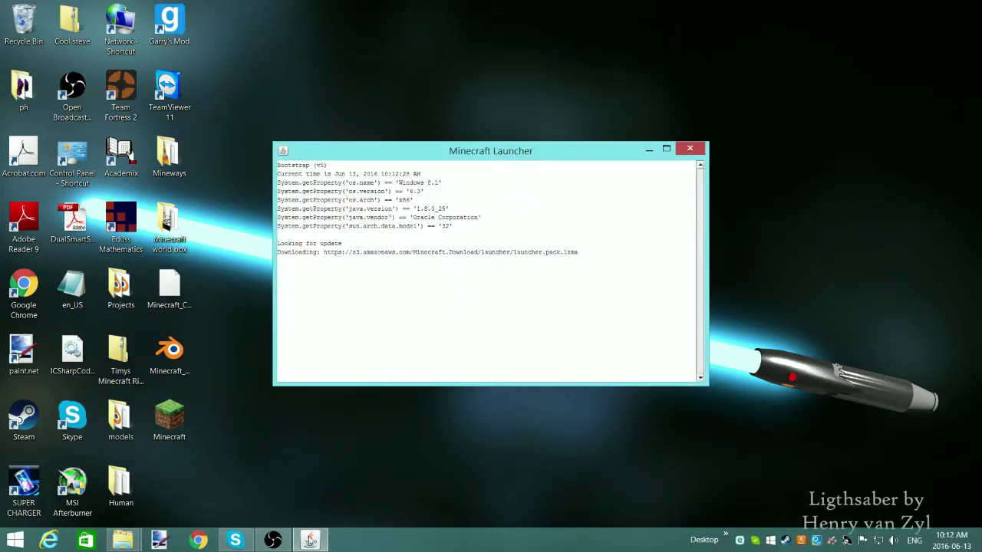
Close the resourcepacks and Downloads folder windows while the Minecraft launcher loads
mouse_move(122, 541)
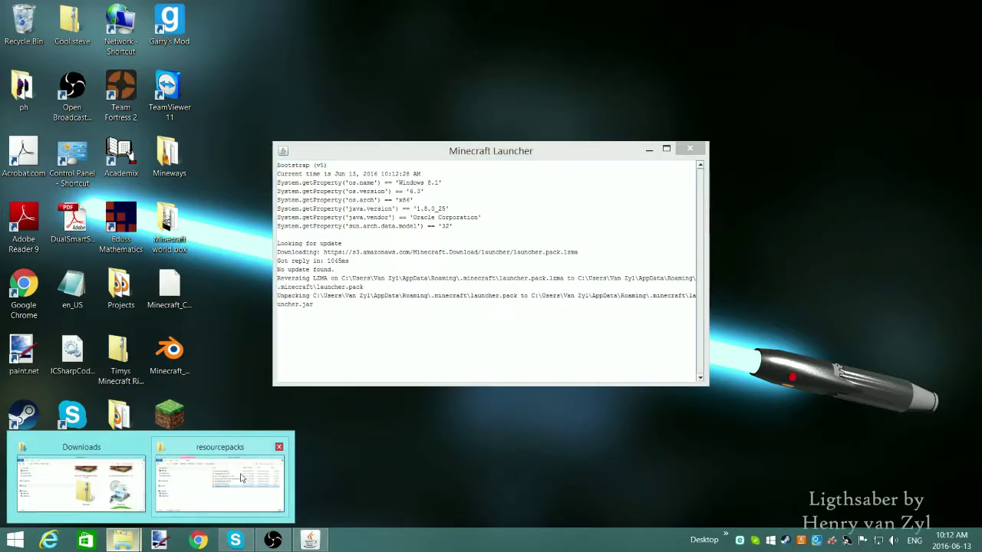
left_click(279, 446)
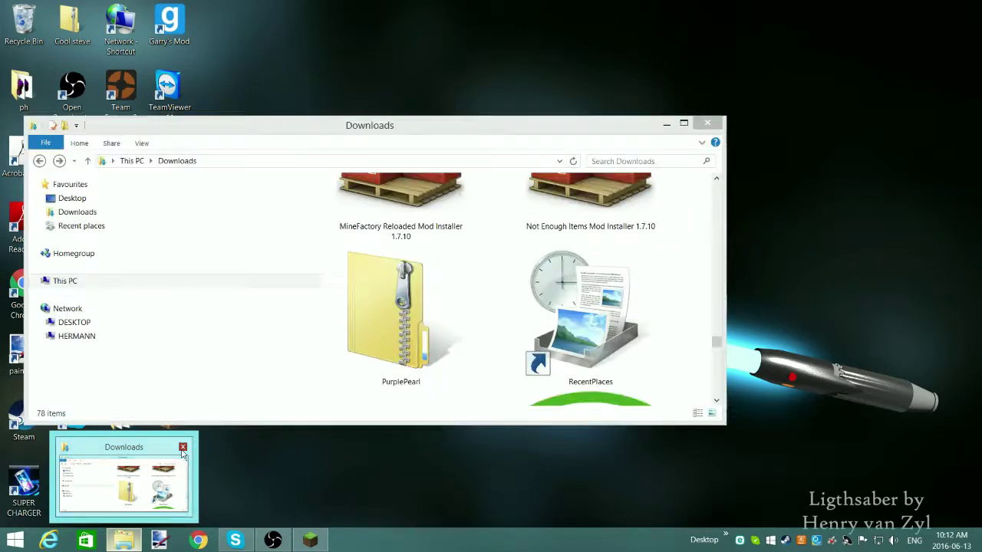
left_click(182, 449)
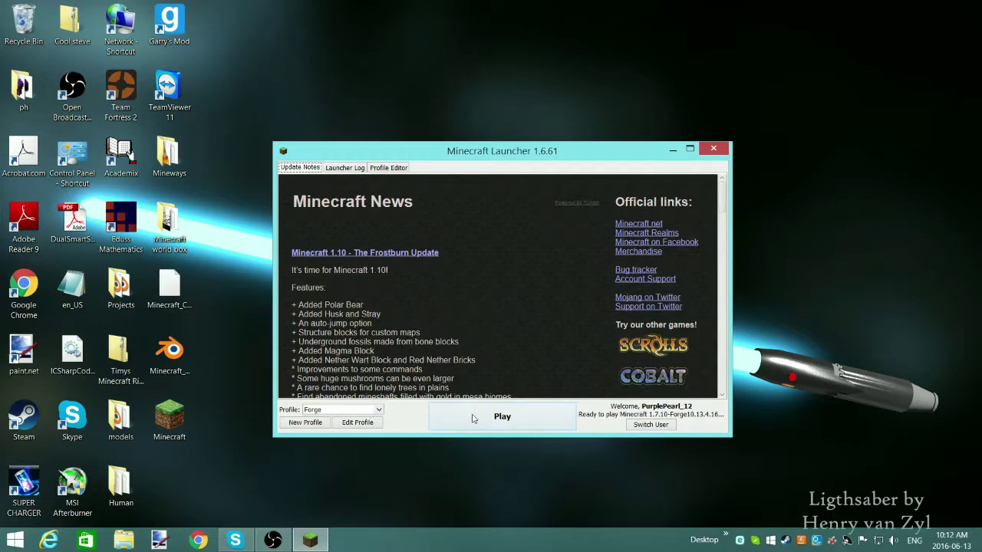
Keep the Forge profile in the launcher and start the game
left_click(379, 410)
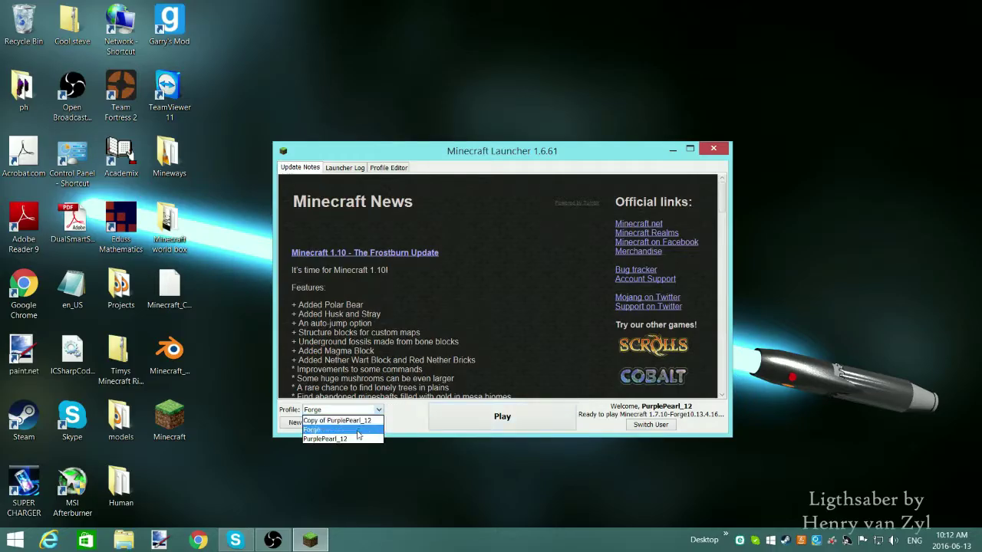
left_click(517, 426)
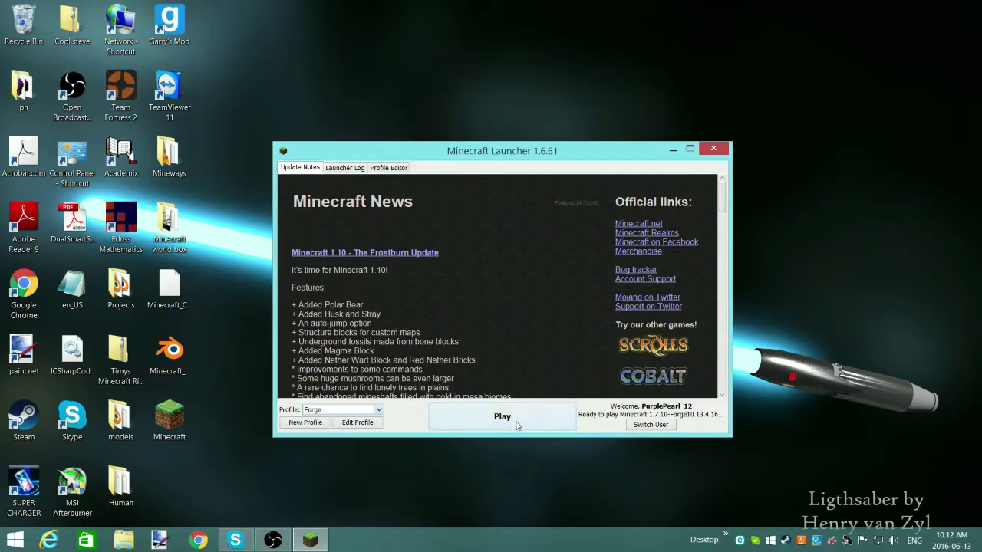
left_click(518, 426)
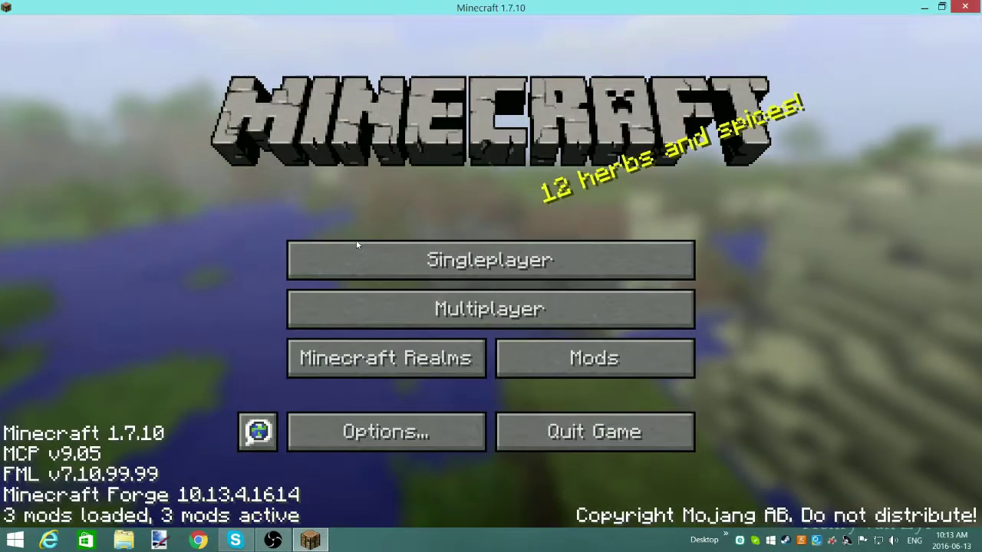
Open the resource pack selection in the game options and locate PureBDcraft 64x MC18.zip among the available packs
left_click(359, 247)
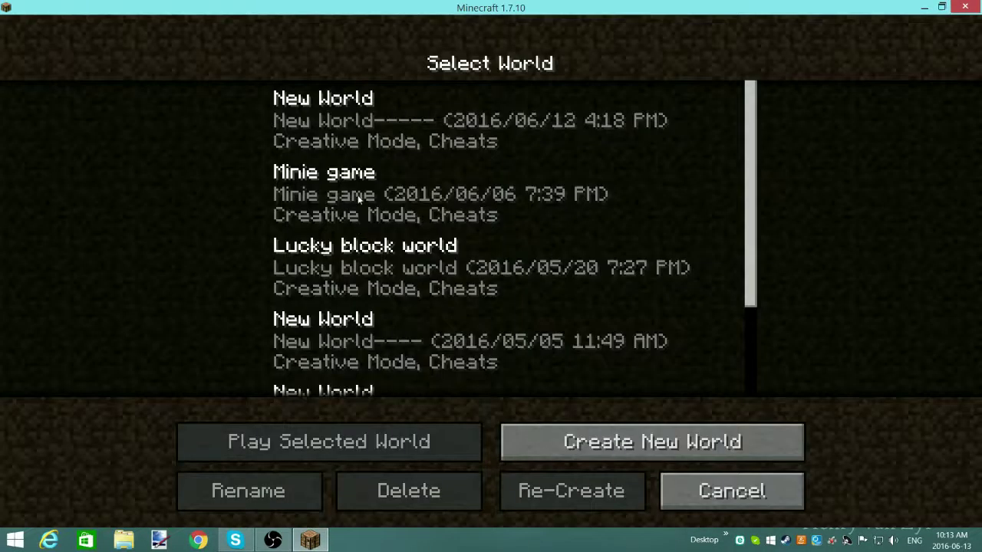
left_click(732, 491)
left_click(341, 430)
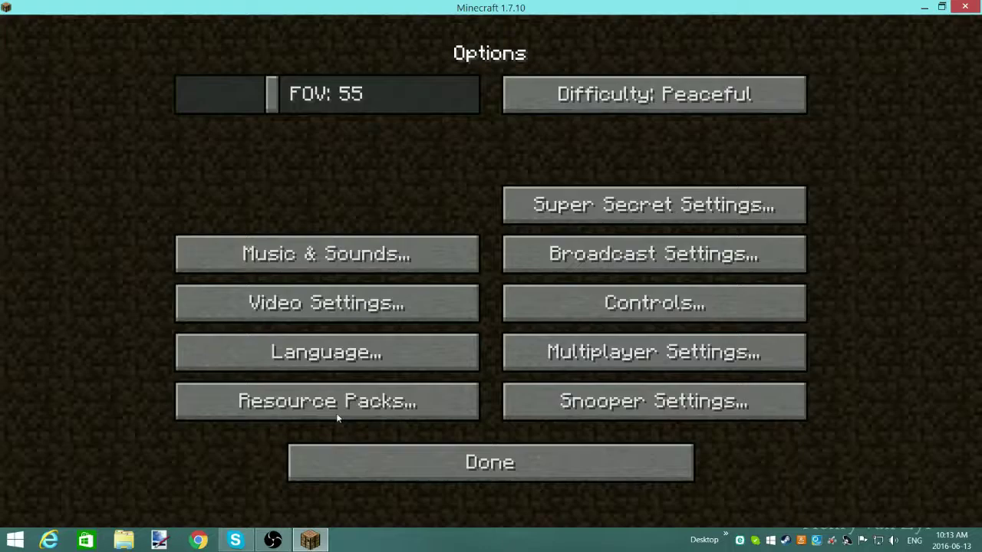
left_click(274, 396)
scroll(247, 274, "down", 2)
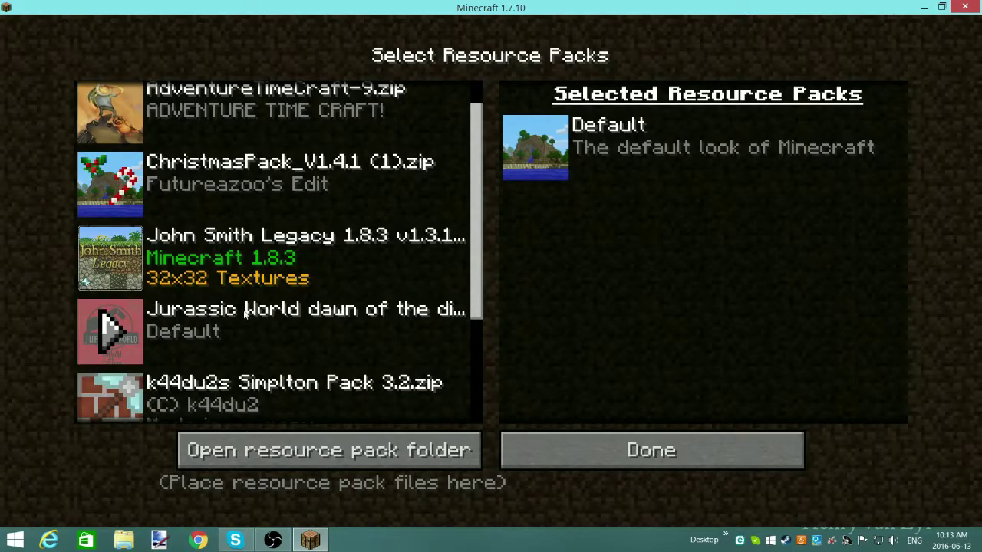
scroll(112, 292, "down", 3)
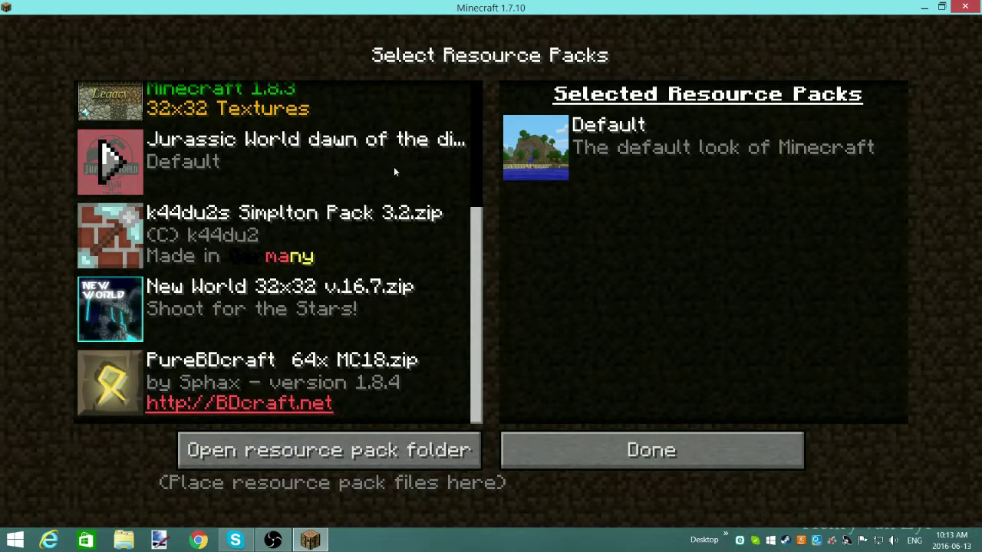
View the resource pack folder from within the game, close it, and return to the resource pack selection
left_click(299, 465)
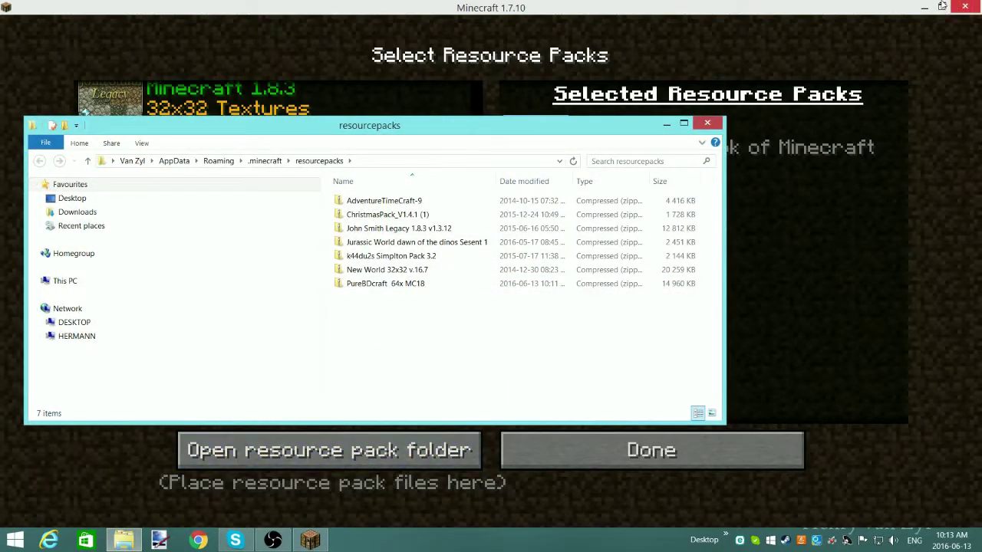
left_click(925, 7)
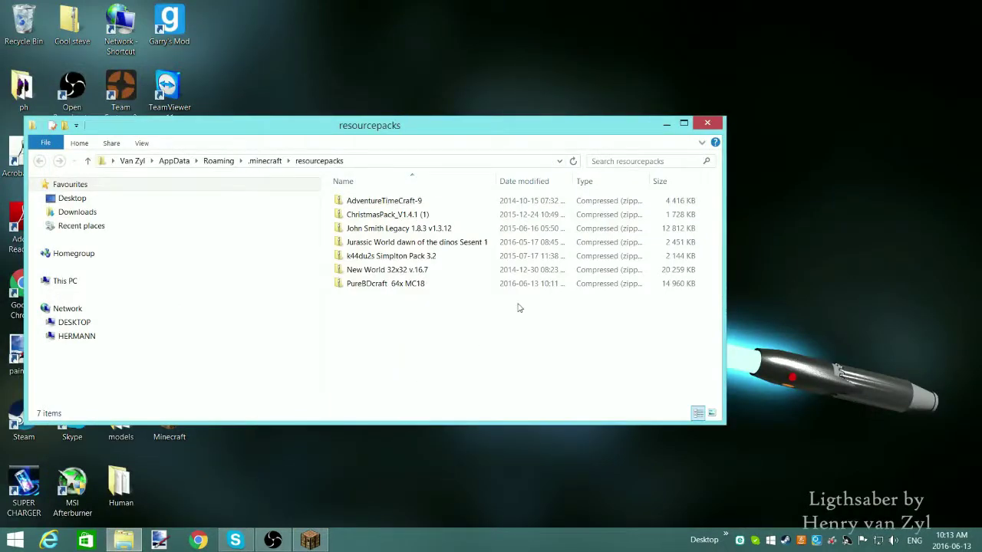
left_click(707, 124)
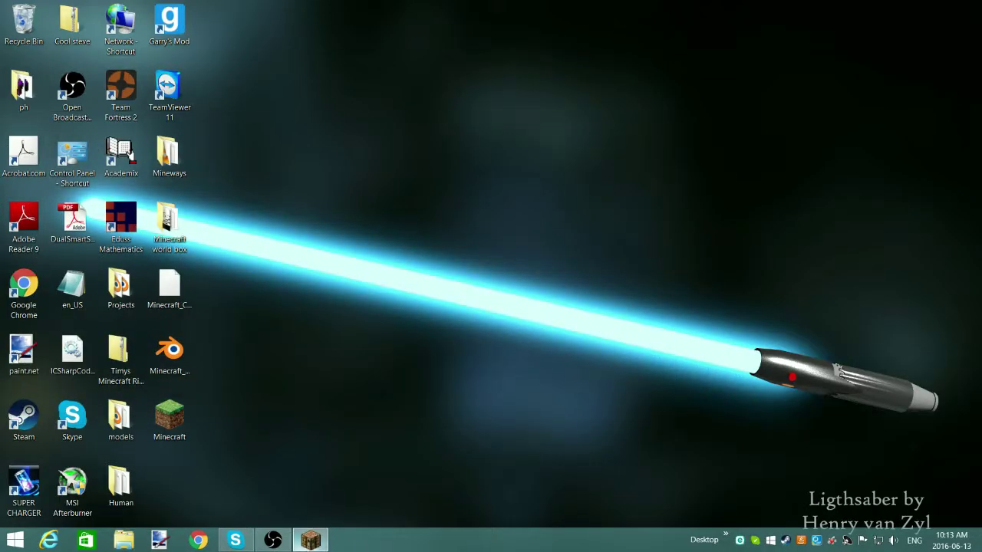
left_click(311, 540)
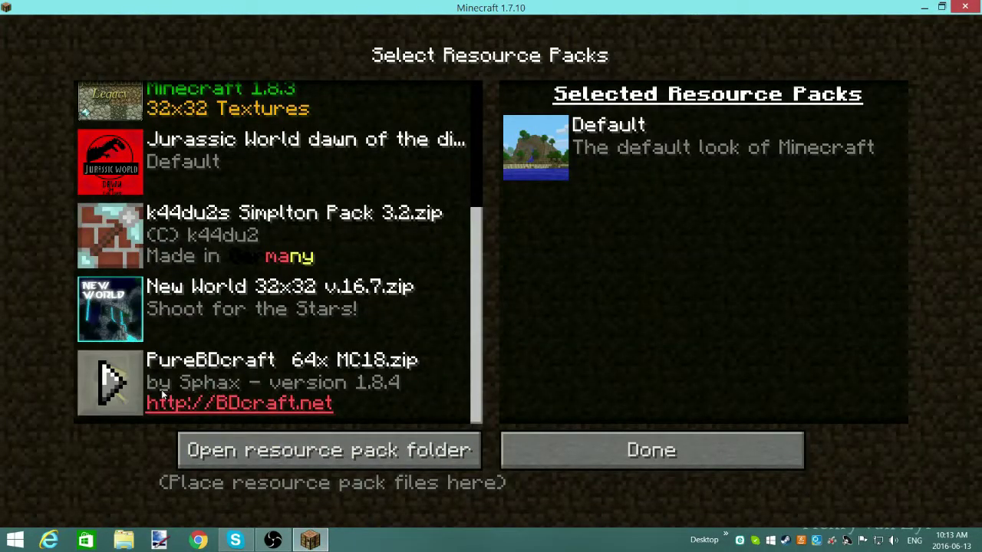
Add PureBDcraft 64x MC18.zip to the selected resource packs and remove it again
left_click(112, 380)
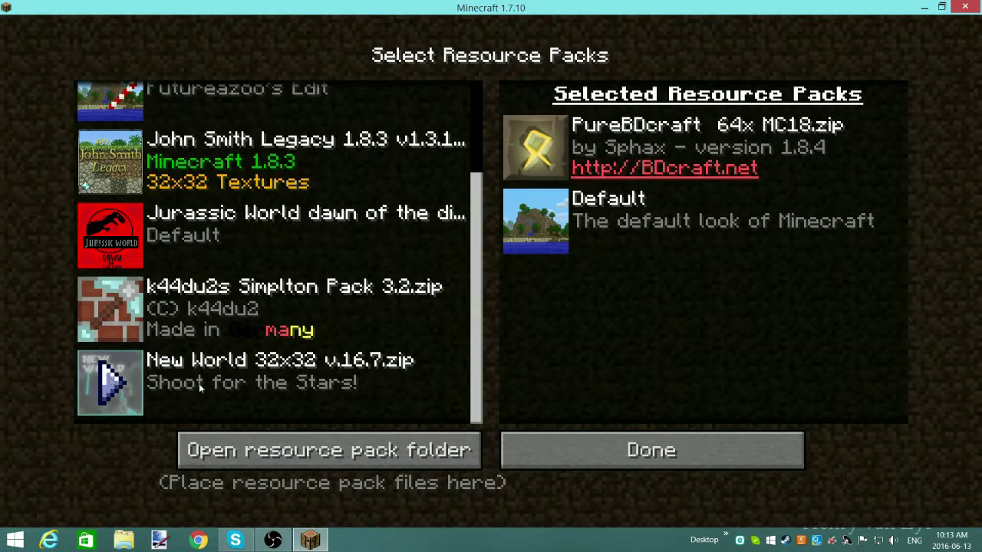
left_click(532, 147)
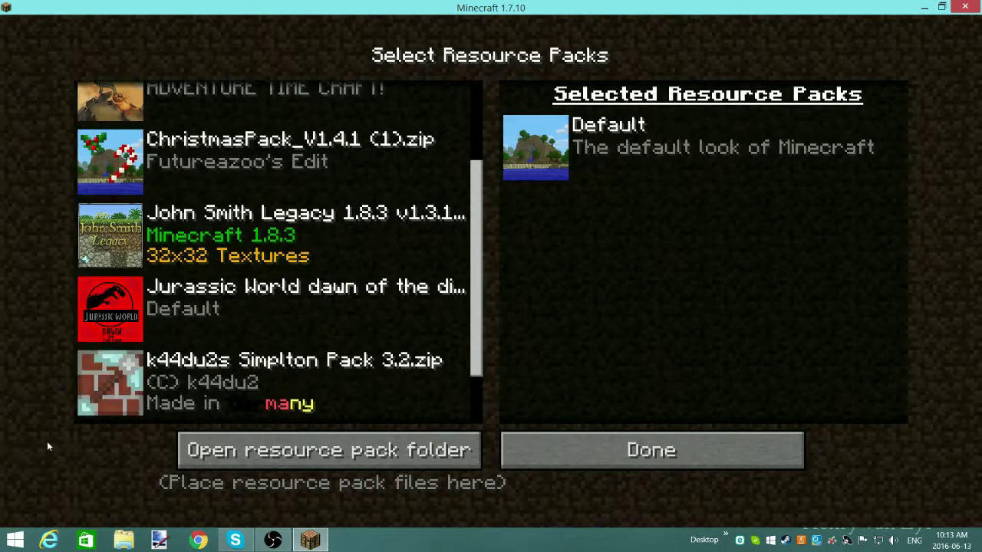
Activate the PureBDcraft 64x MC18.zip resource pack, apply the selection, and return to the title screen
scroll(131, 321, "down", 2)
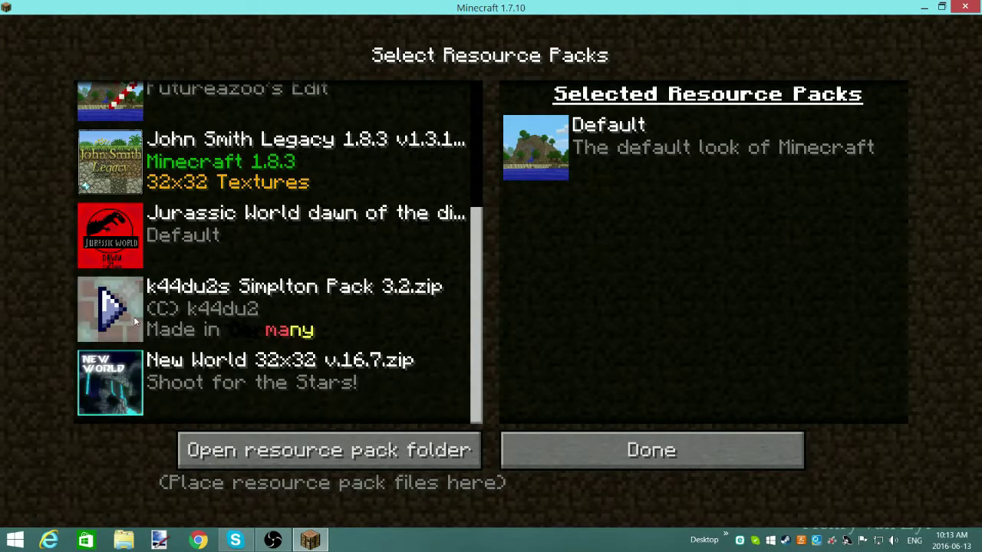
scroll(132, 330, "up", 5)
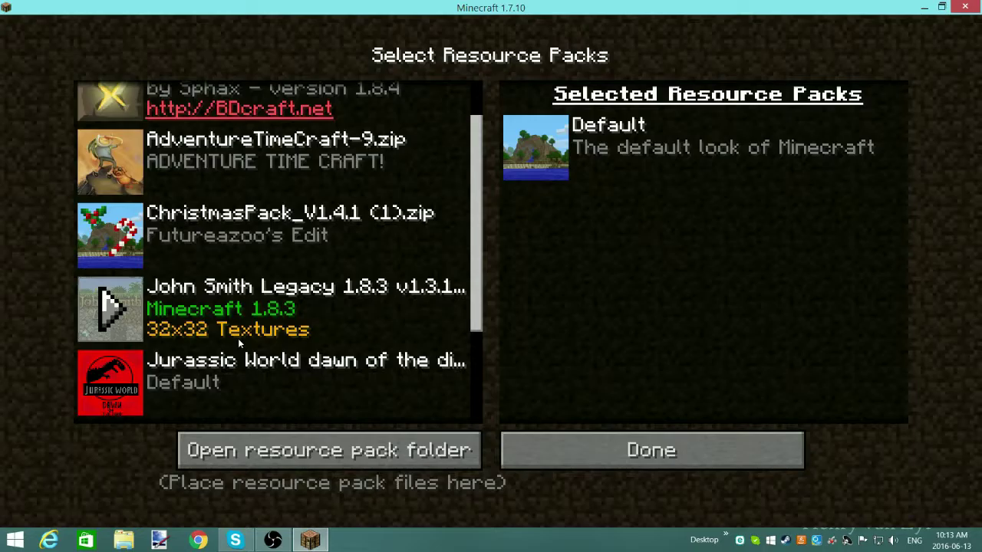
left_click(110, 124)
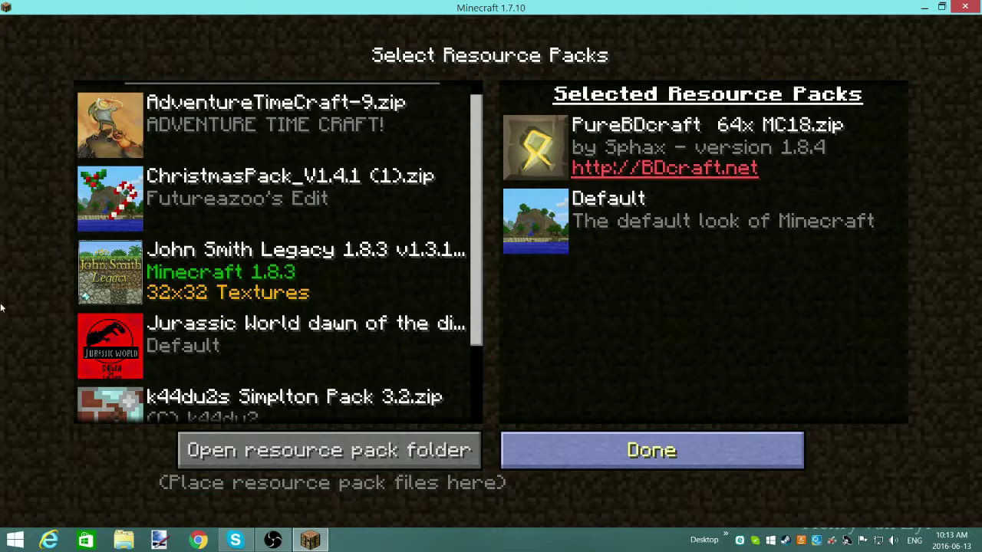
left_click(652, 450)
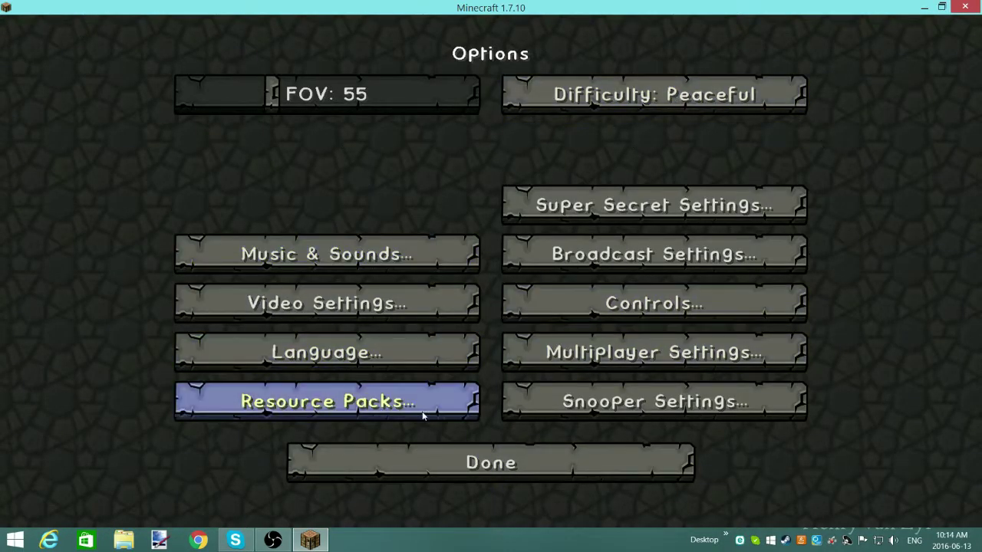
left_click(442, 457)
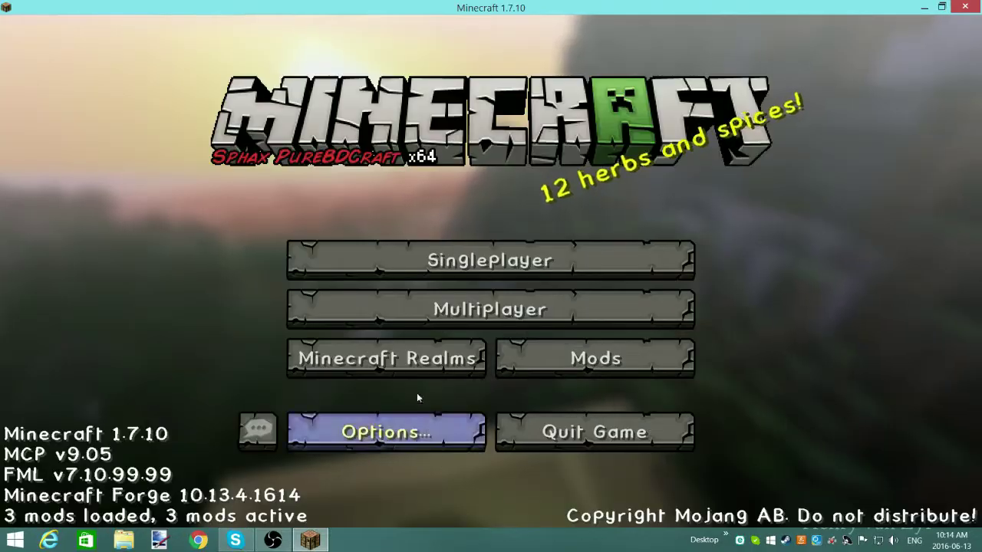
Try to load the most recent New World save in singleplayer and decline removing its missing blocks and items
left_click(476, 261)
left_click(364, 121)
left_click(364, 121)
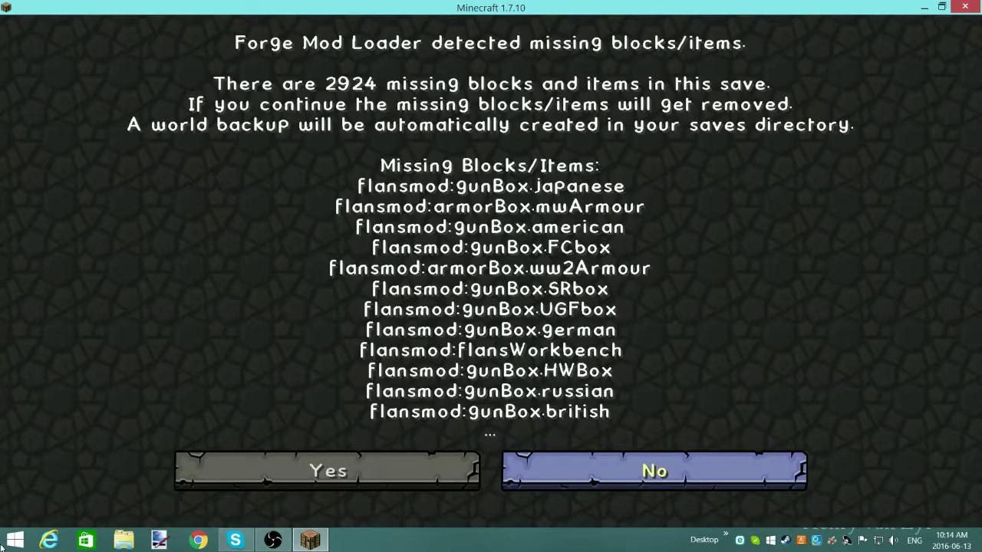
left_click(654, 471)
left_click(460, 197)
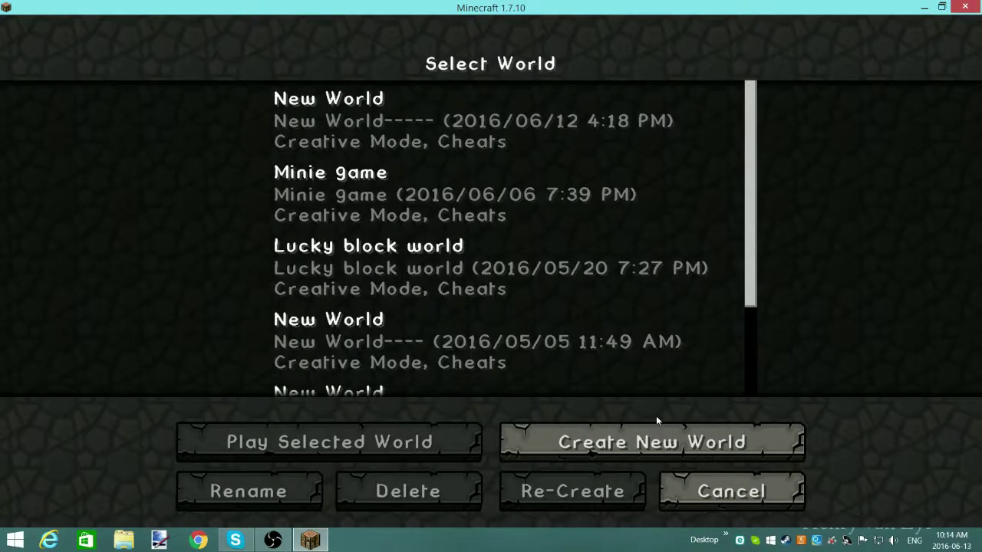
Create a singleplayer world named New World with the game mode set to Creative
left_click(657, 419)
left_click(538, 279)
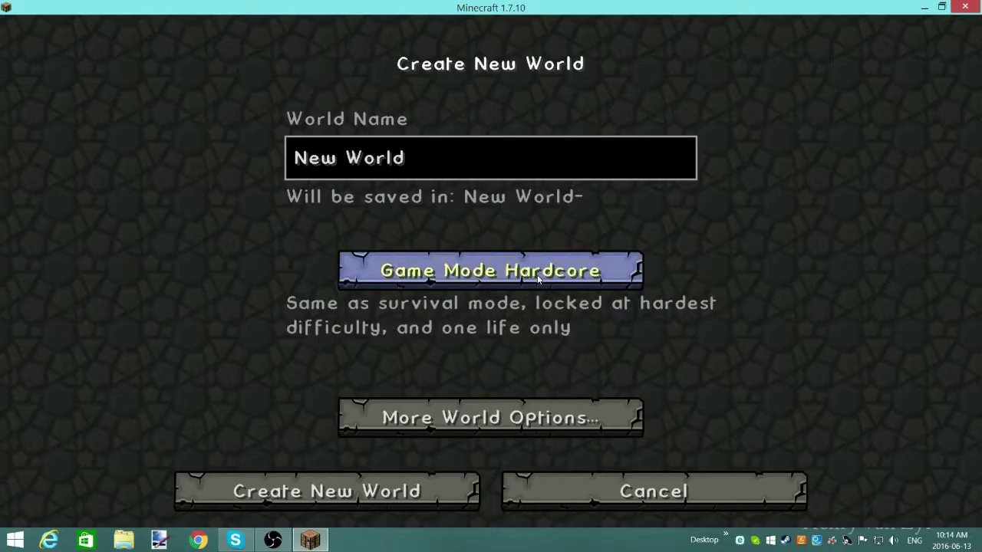
left_click(538, 279)
left_click(290, 474)
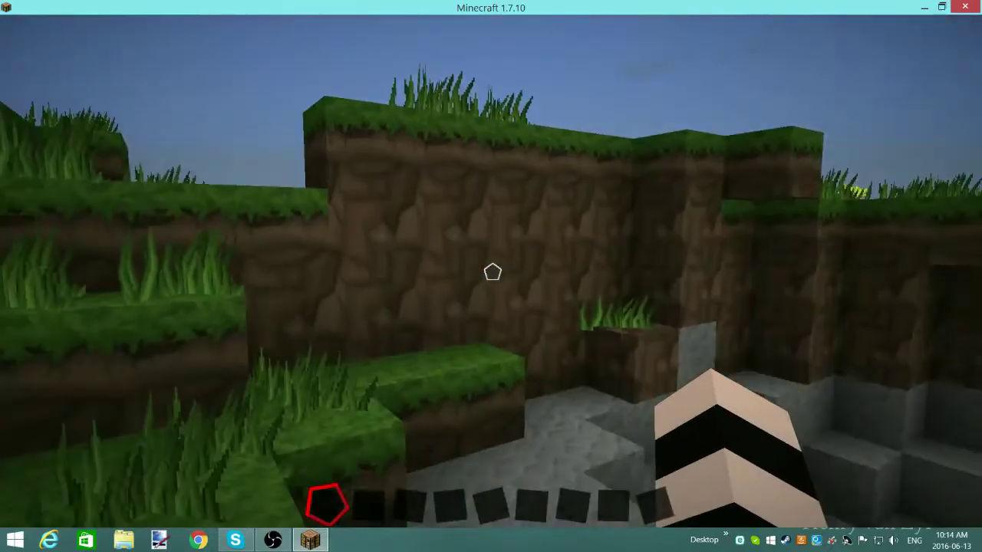
Explore the new world to examine the pack's textures on terrain, grass, flowers, and sheep
mouse_move(492, 273)
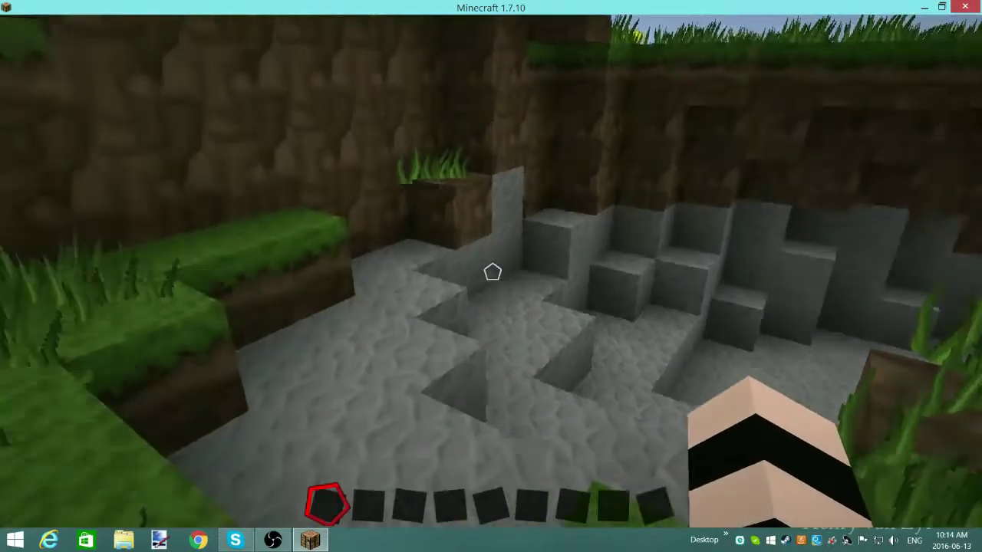
key("w")
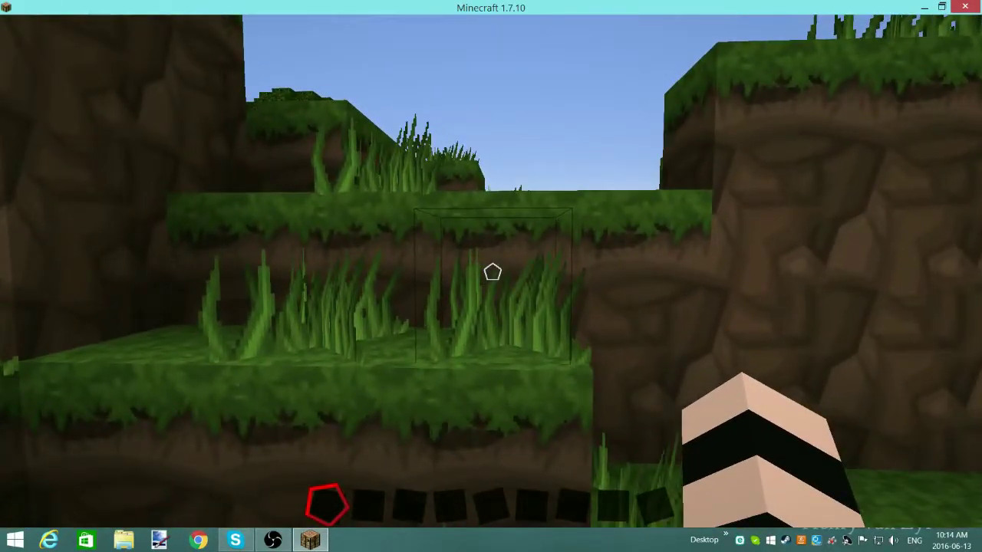
key("2")
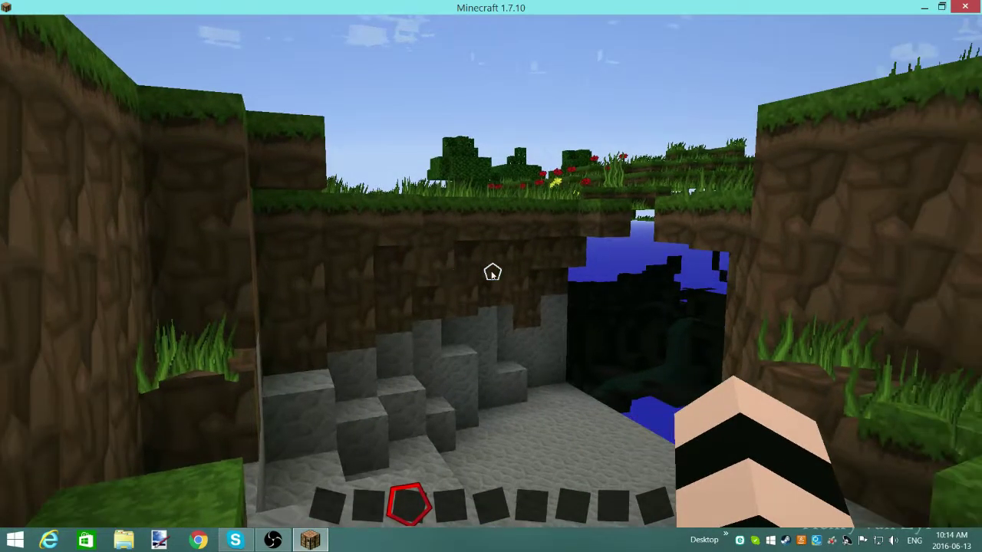
key("Escape")
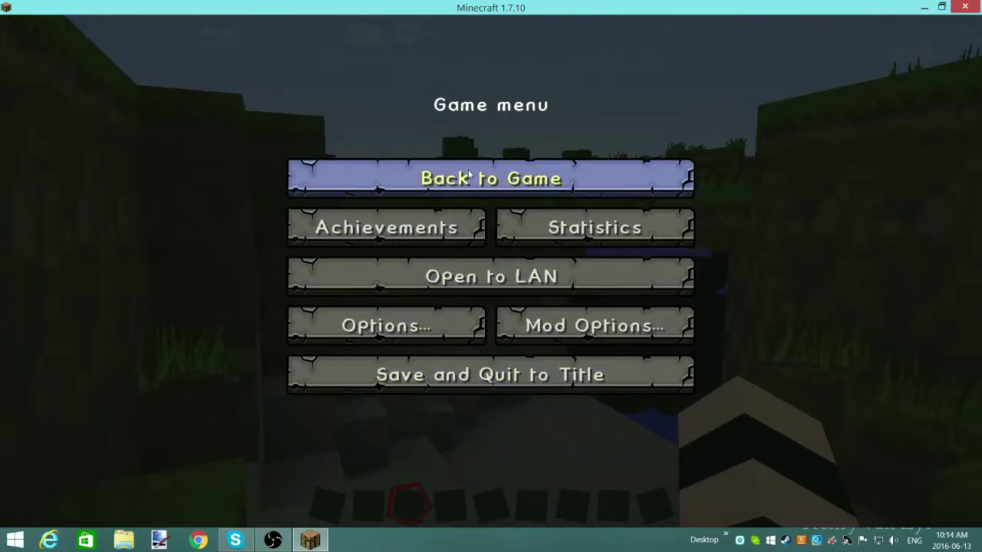
left_click(491, 178)
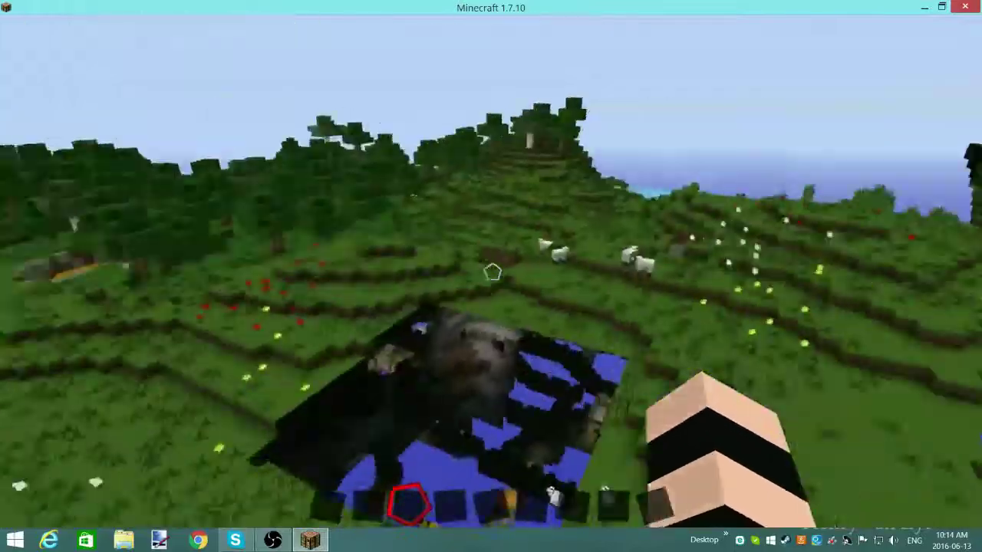
key("w")
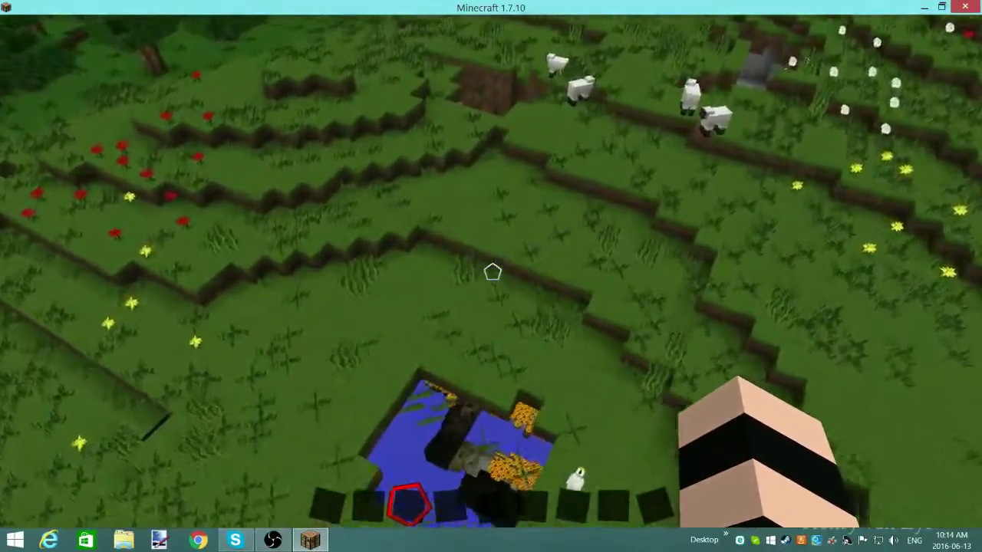
key("w")
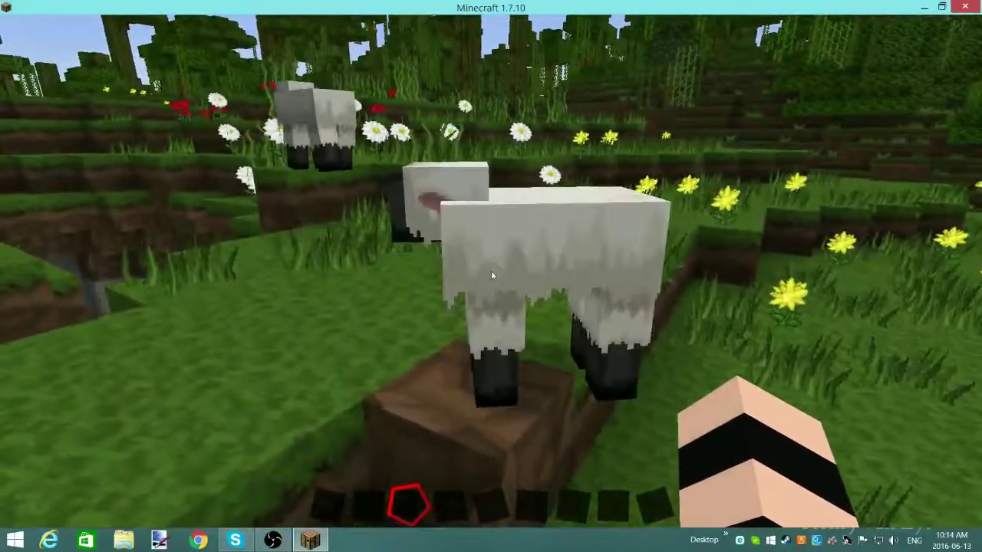
Put an iron sword from the Combat items into the fourth hotbar slot and kill the nearby sheep with it
key("e")
left_click(438, 432)
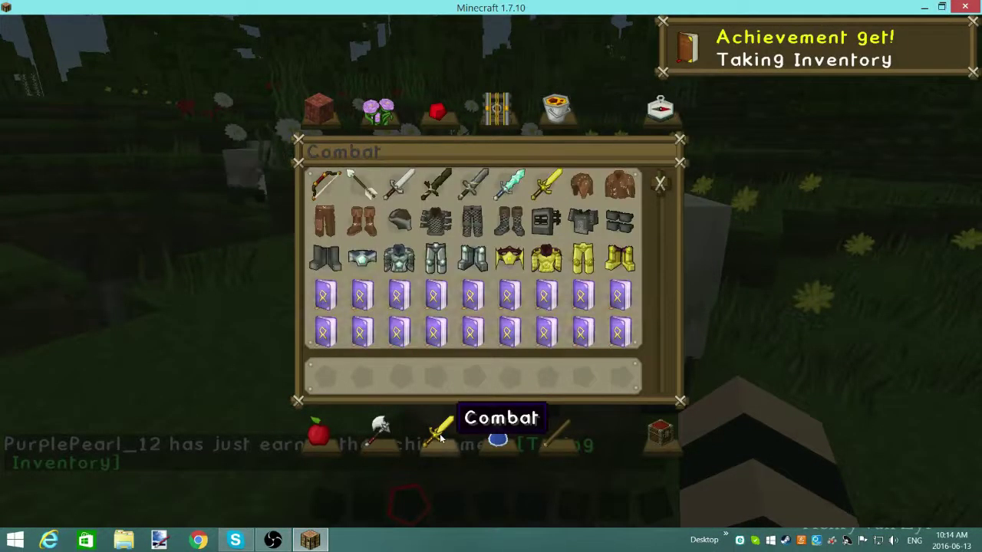
left_click(521, 191)
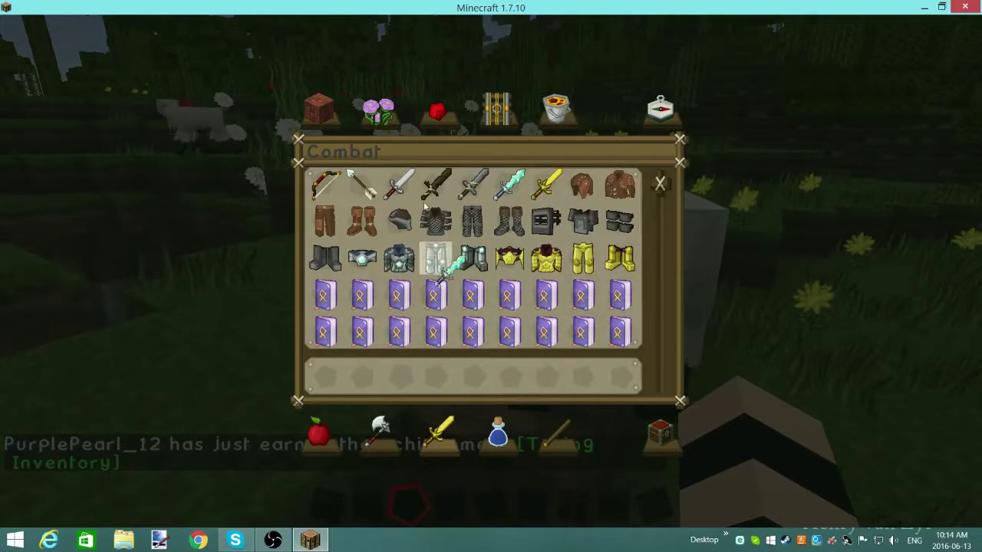
left_click(399, 184)
left_click(436, 376)
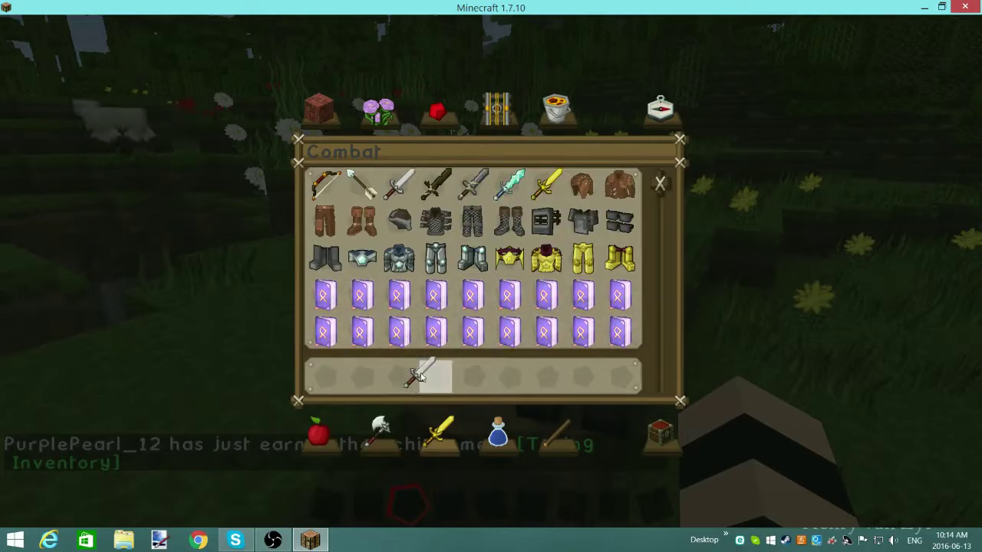
key("e")
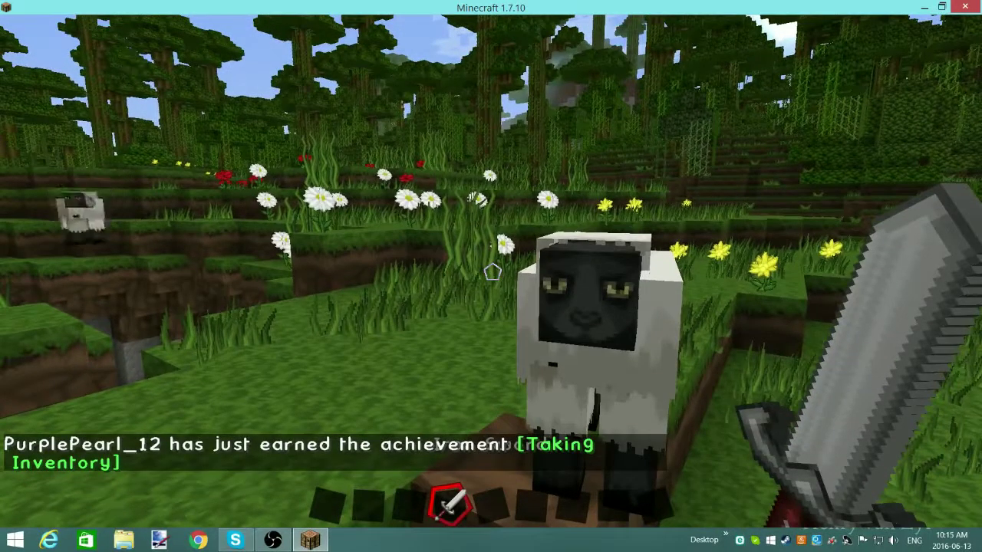
left_click(492, 273)
left_click(492, 272)
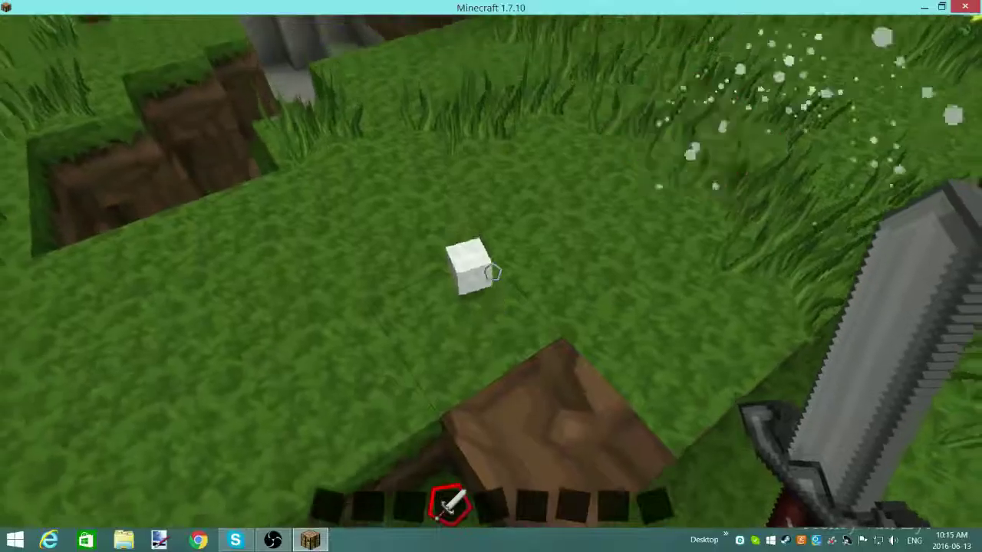
Pick up the dropped wool, place it on the grass, and break it again
scroll(491, 272, "down", 2)
key("1")
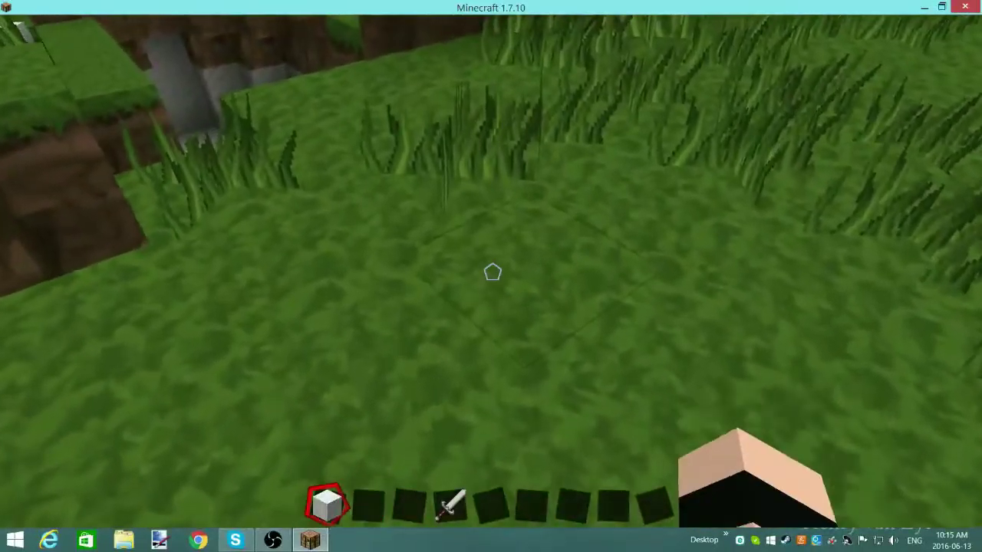
right_click(492, 272)
right_click(492, 273)
left_click(492, 272)
left_click(491, 273)
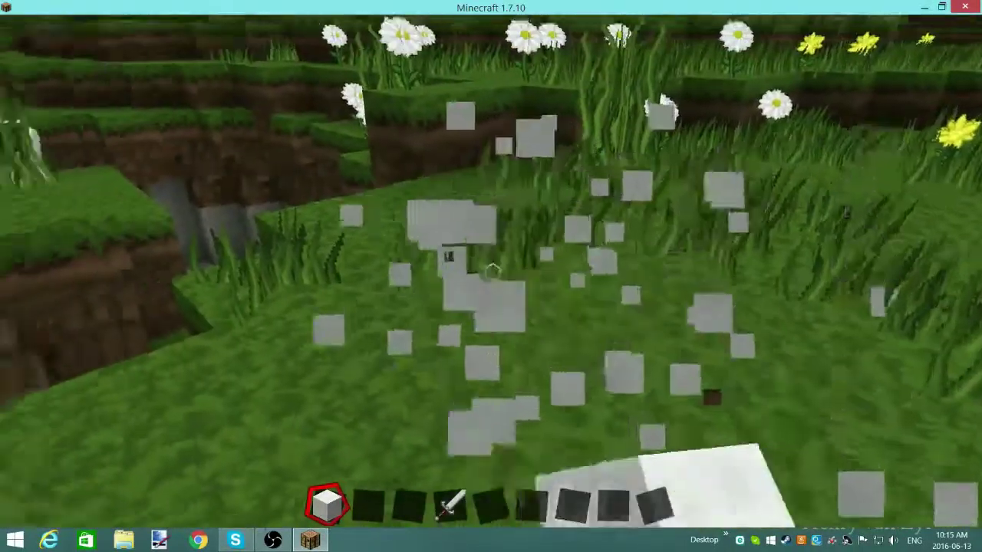
Cycle through the third-person views to examine the character holding wool, ending back in first person
key("F5")
key("F5")
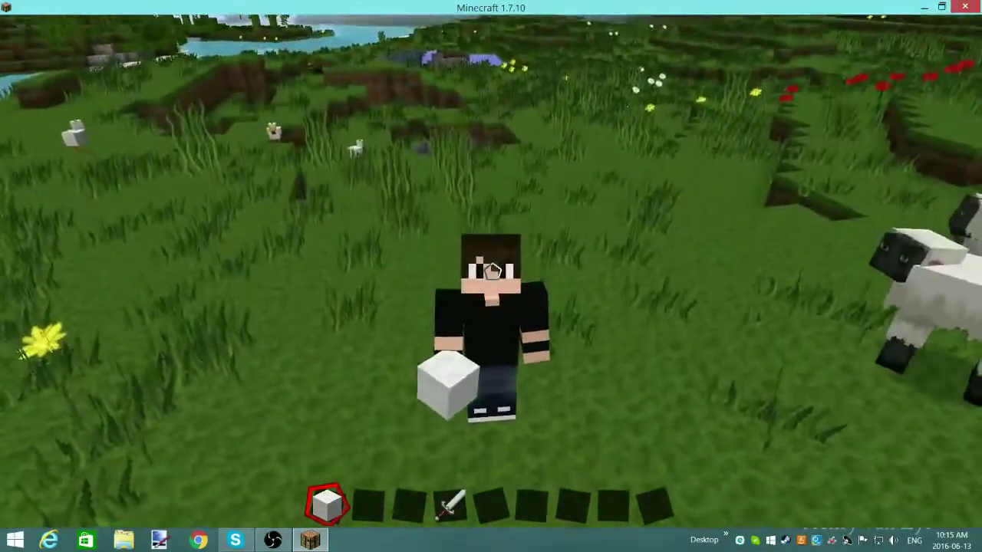
key("F5")
Clear the wool block and the iron sword from the hotbar
key("e")
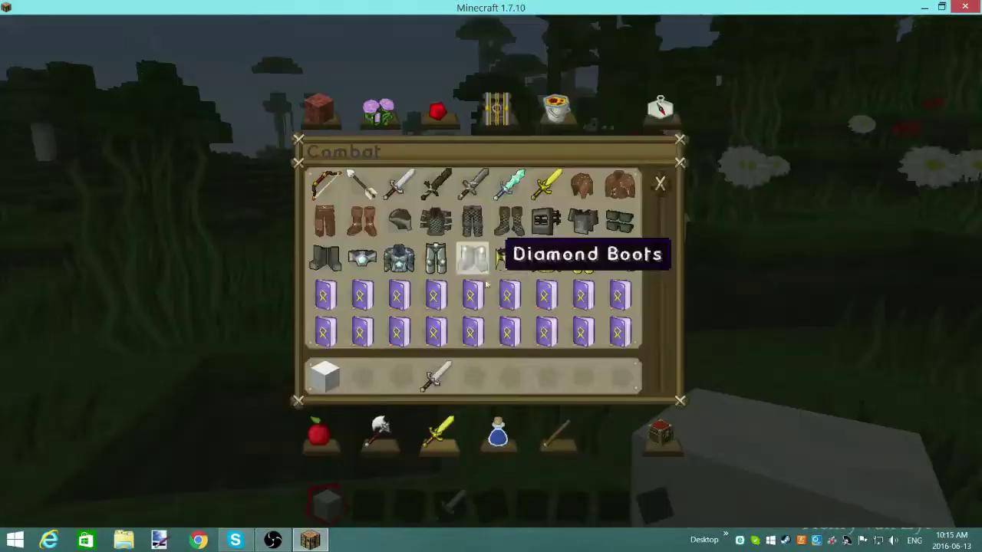
left_click(325, 376)
left_click(367, 300)
left_click(436, 376)
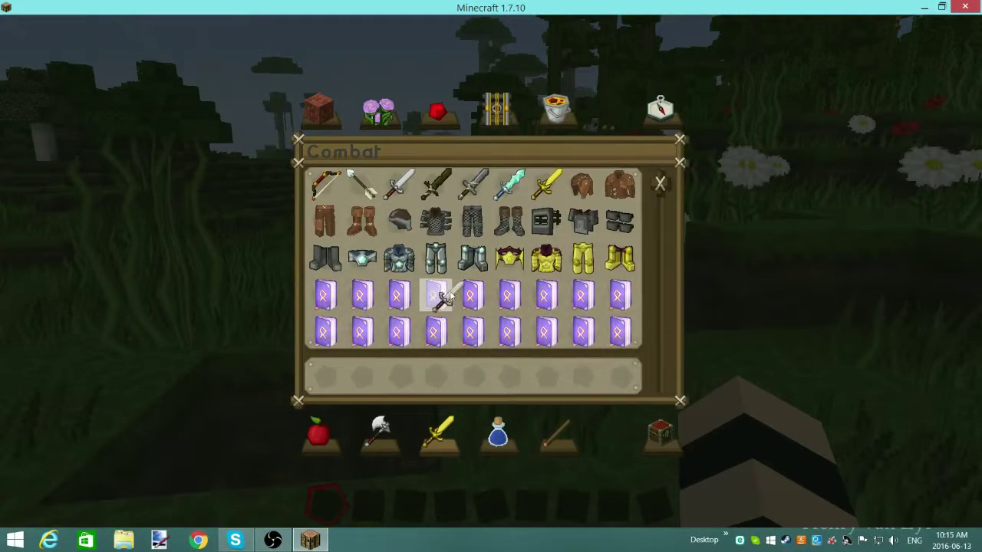
left_click(439, 296)
Browse the Redstone, Transportation, and Miscellaneous items and put the Spawn Chicken egg into the fourth hotbar slot
left_click(437, 111)
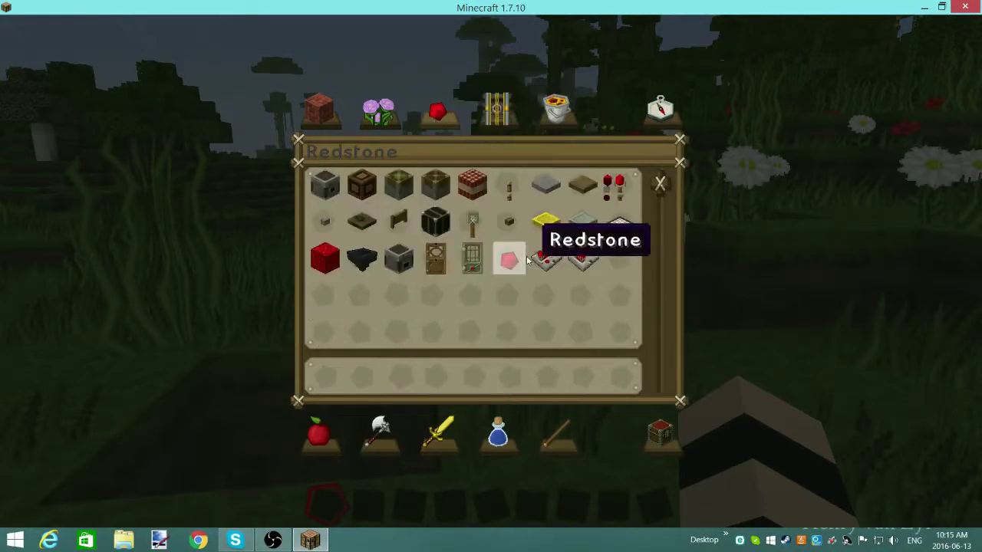
left_click(506, 112)
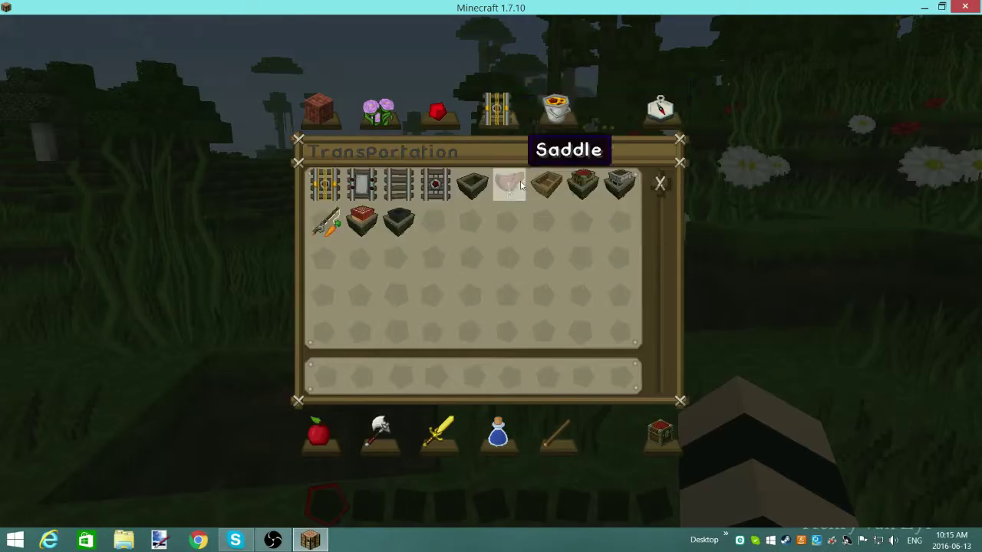
left_click(552, 108)
scroll(438, 225, "down", 2)
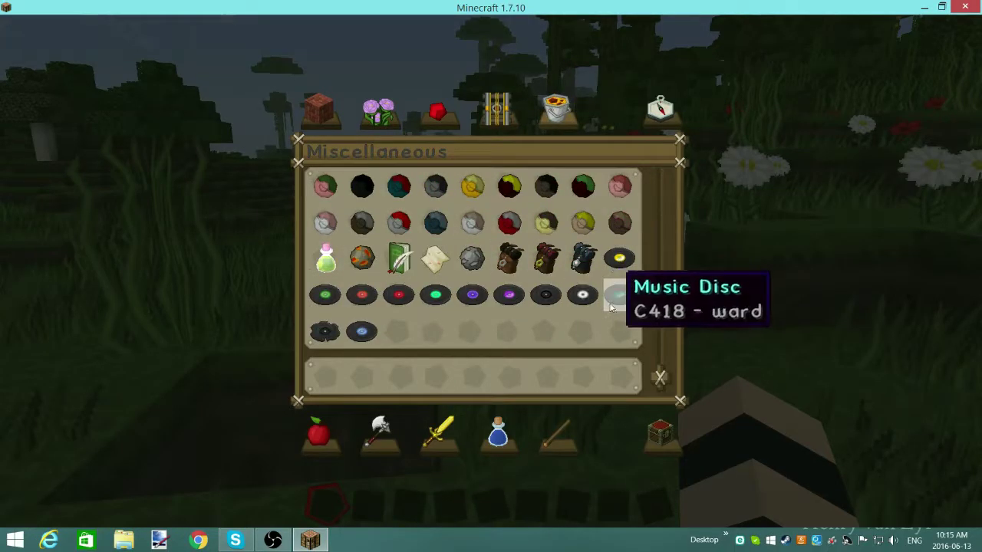
left_click(399, 231)
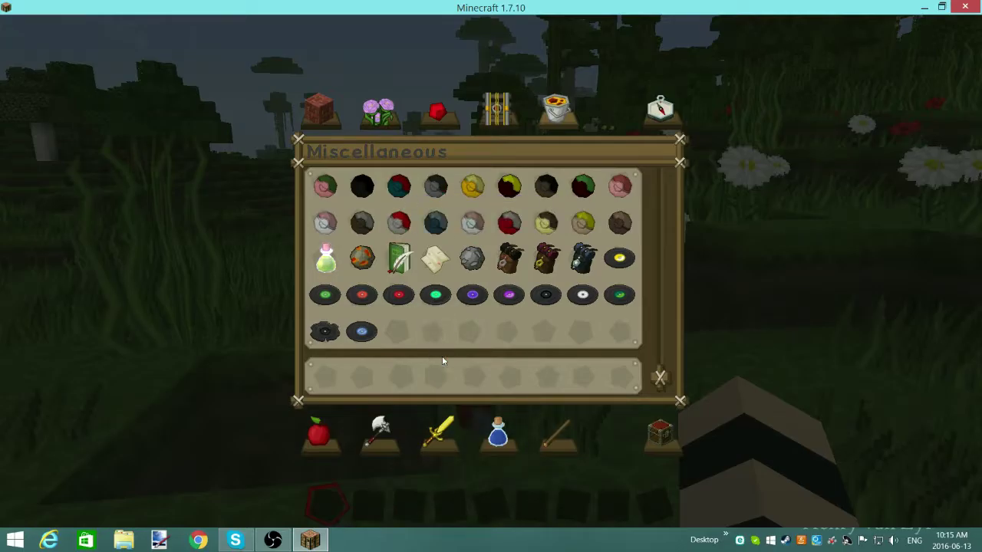
left_click(448, 386)
key("e")
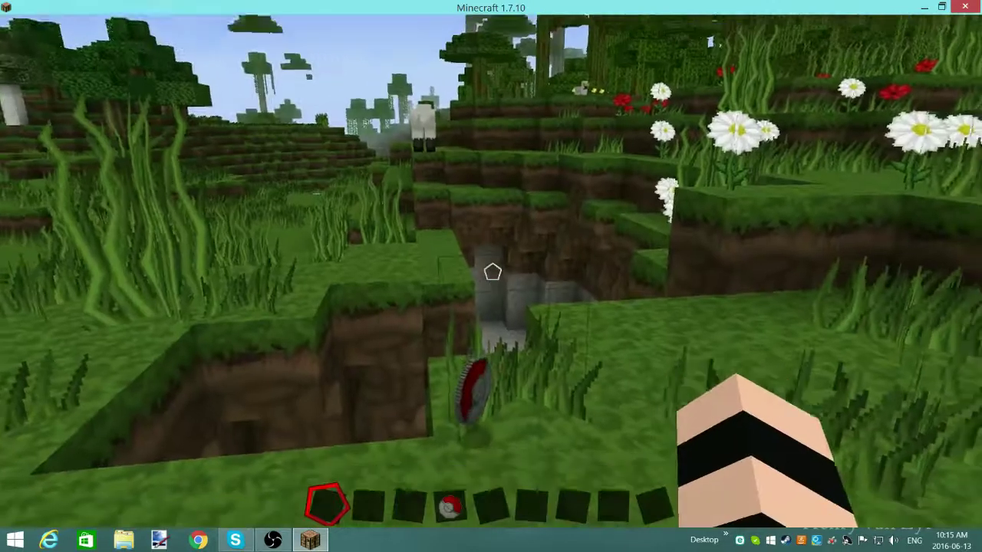
Spawn a chicken on the grass with the egg and clear the egg from the hotbar
scroll(491, 277, "up", 6)
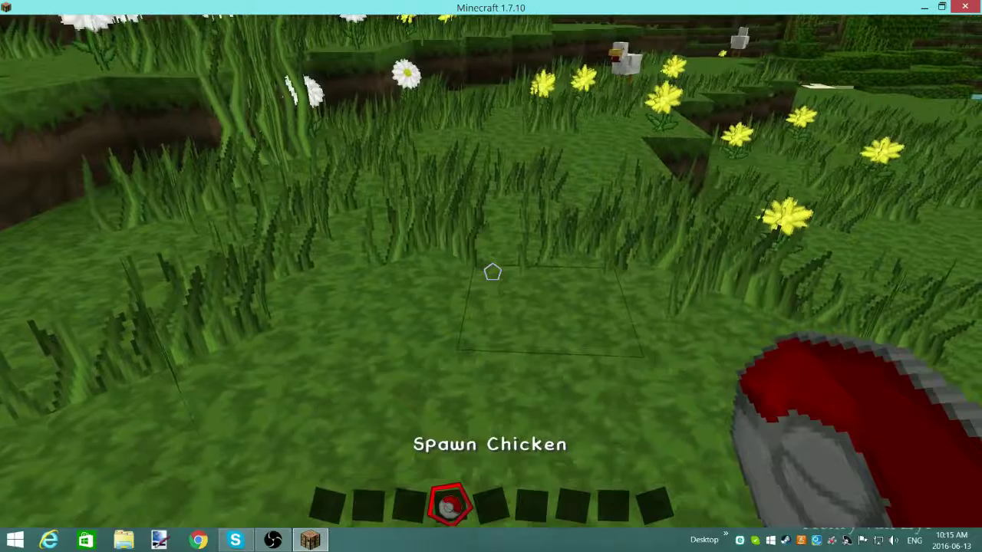
right_click(492, 273)
key("e")
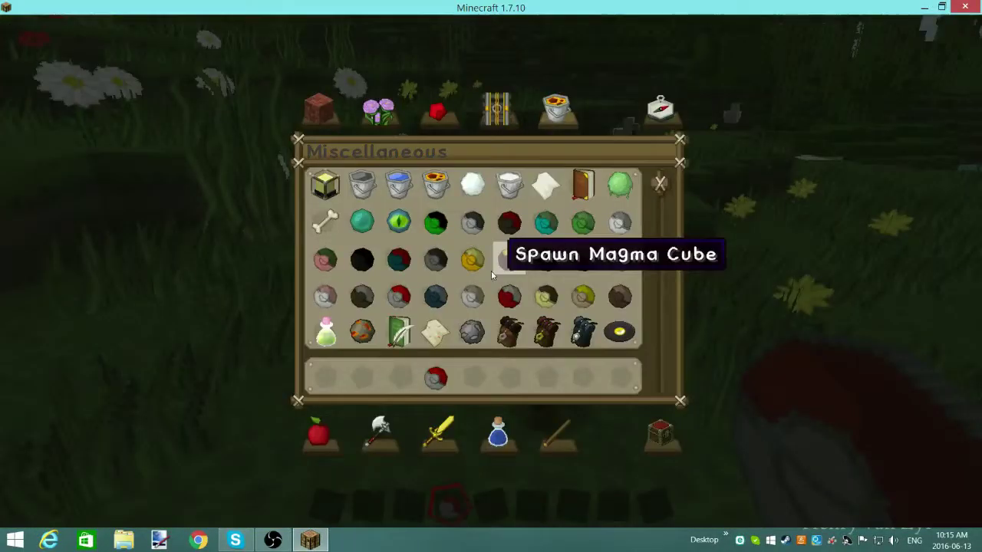
left_click(447, 383)
left_click(438, 249)
key("e")
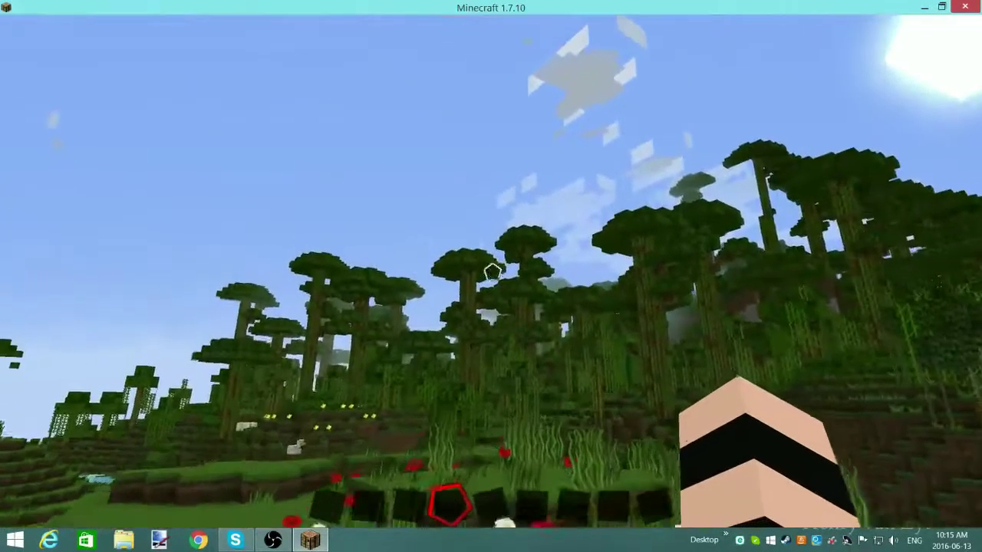
Show the character from the front with the HUD hidden and walk through the landscape to examine the textures
key("F5")
key("F5")
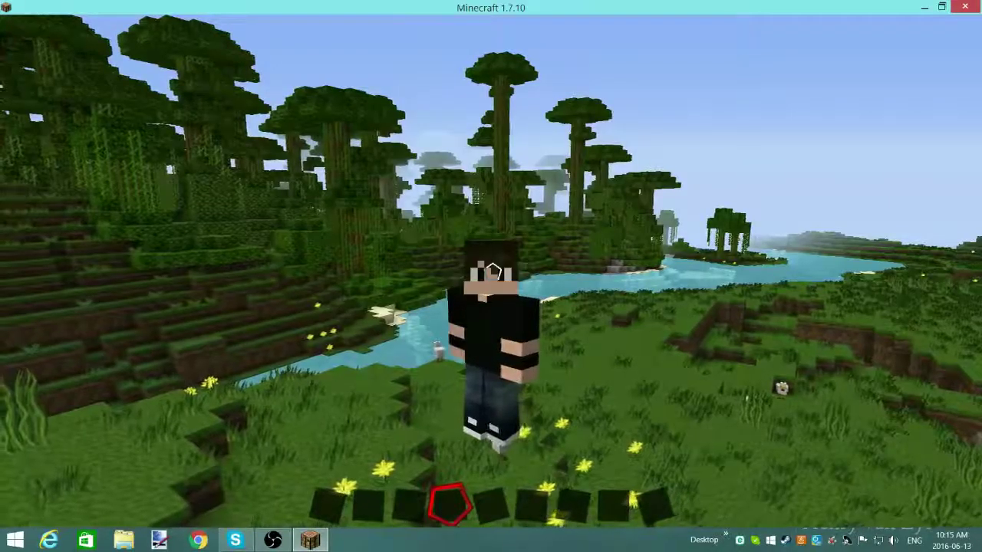
key("w")
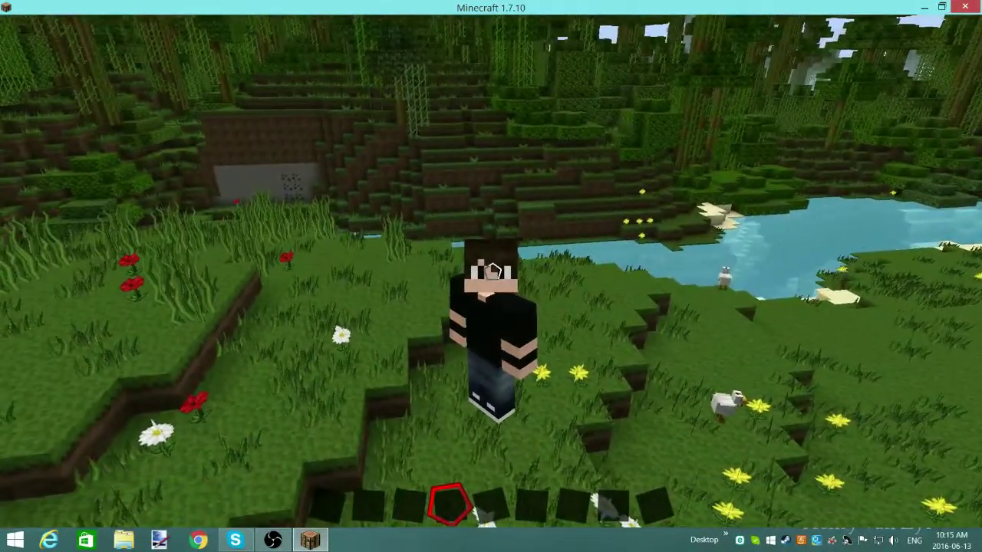
key("F1")
key("w")
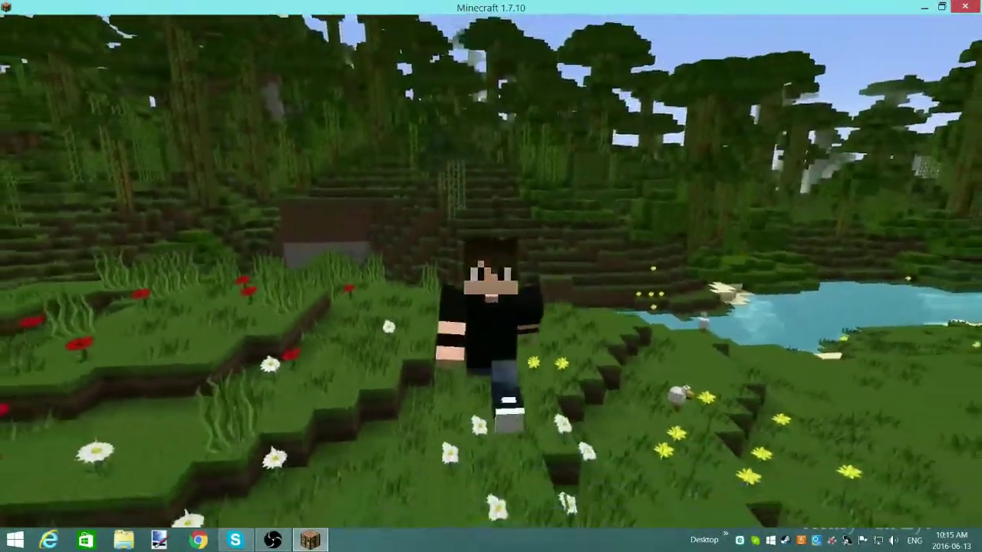
key("w")
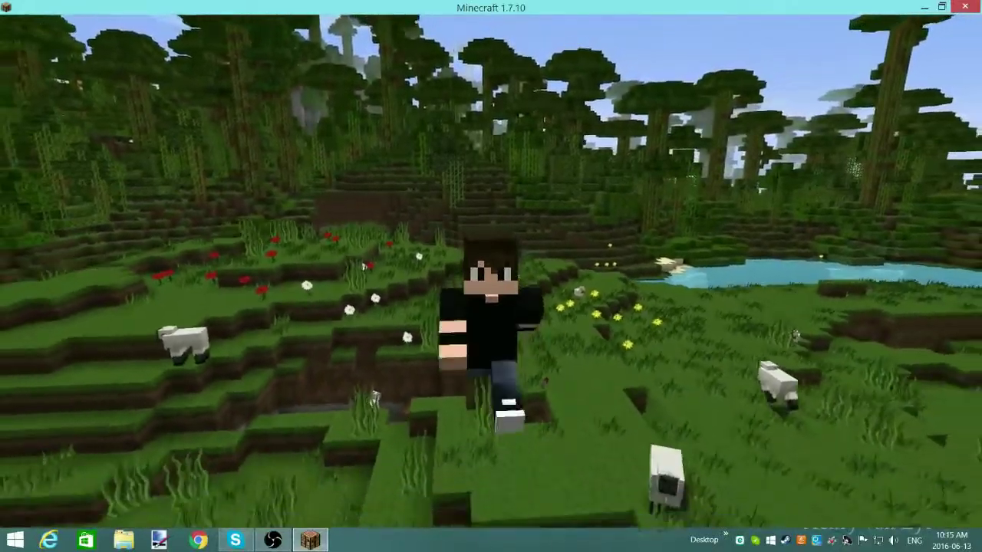